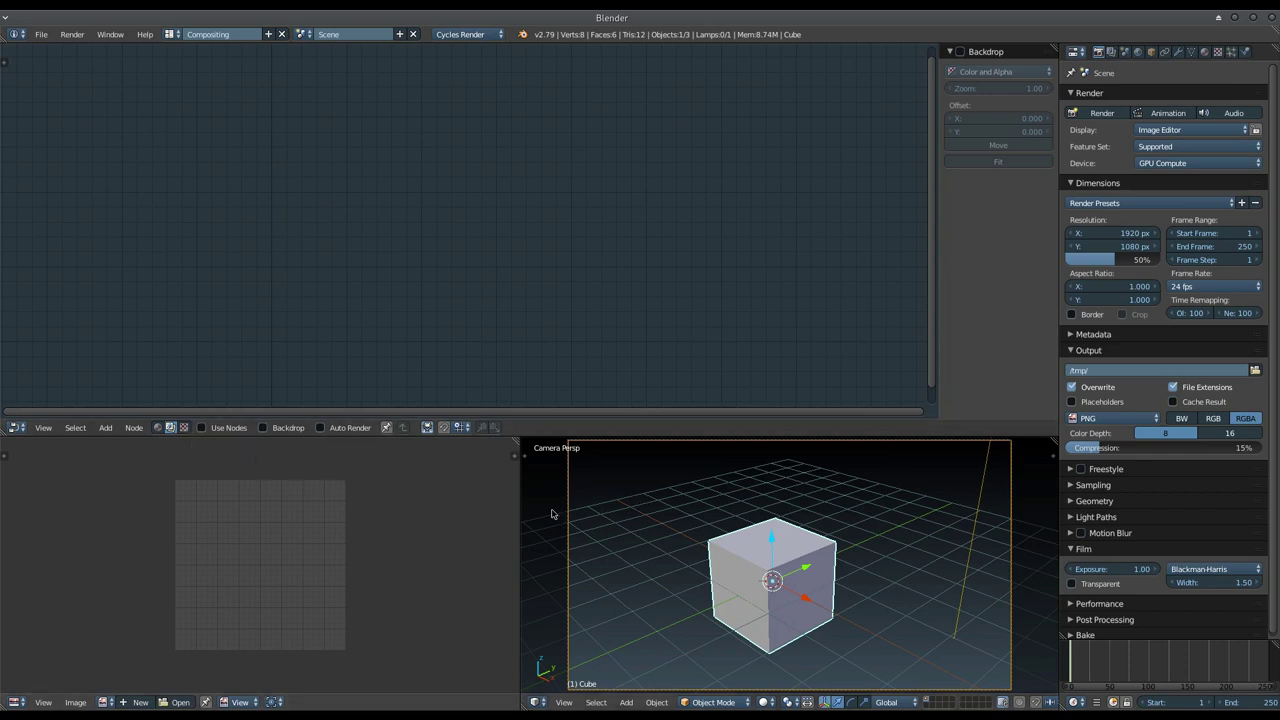
# Show the cube's material in Shader nodes and Material properties, then unlink it
pyautogui.click(157, 427)
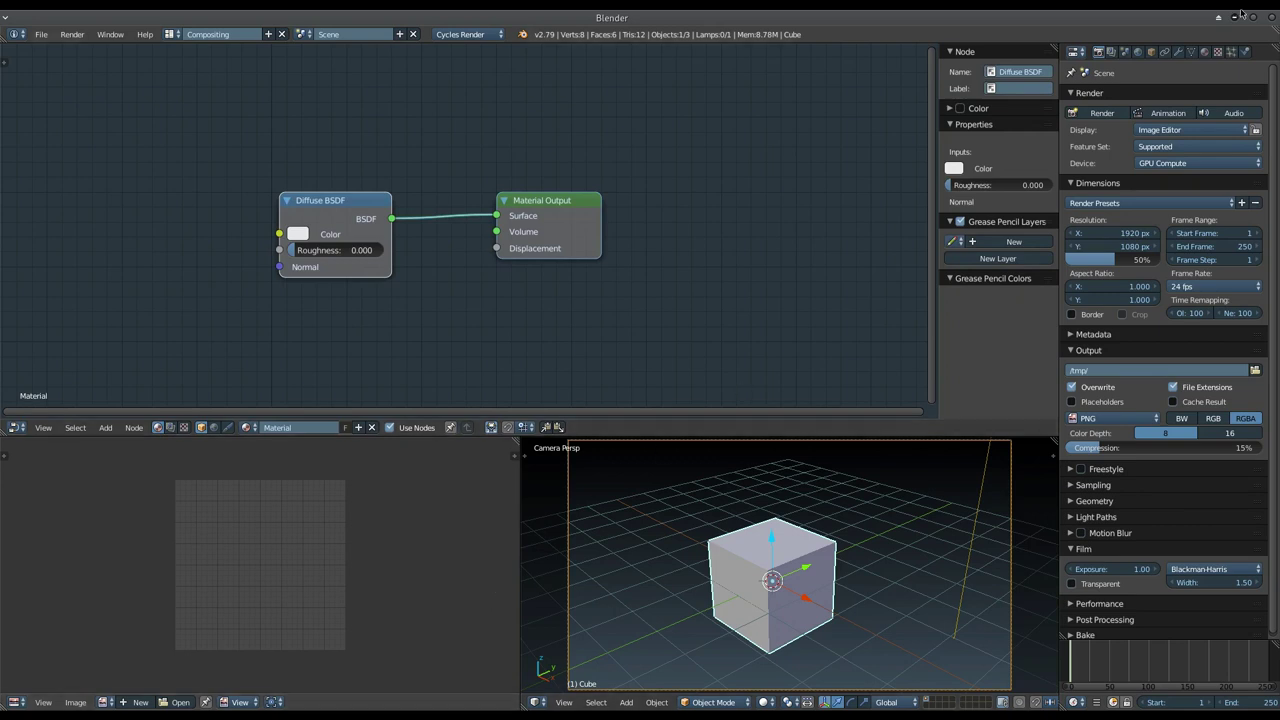
pyautogui.click(1204, 51)
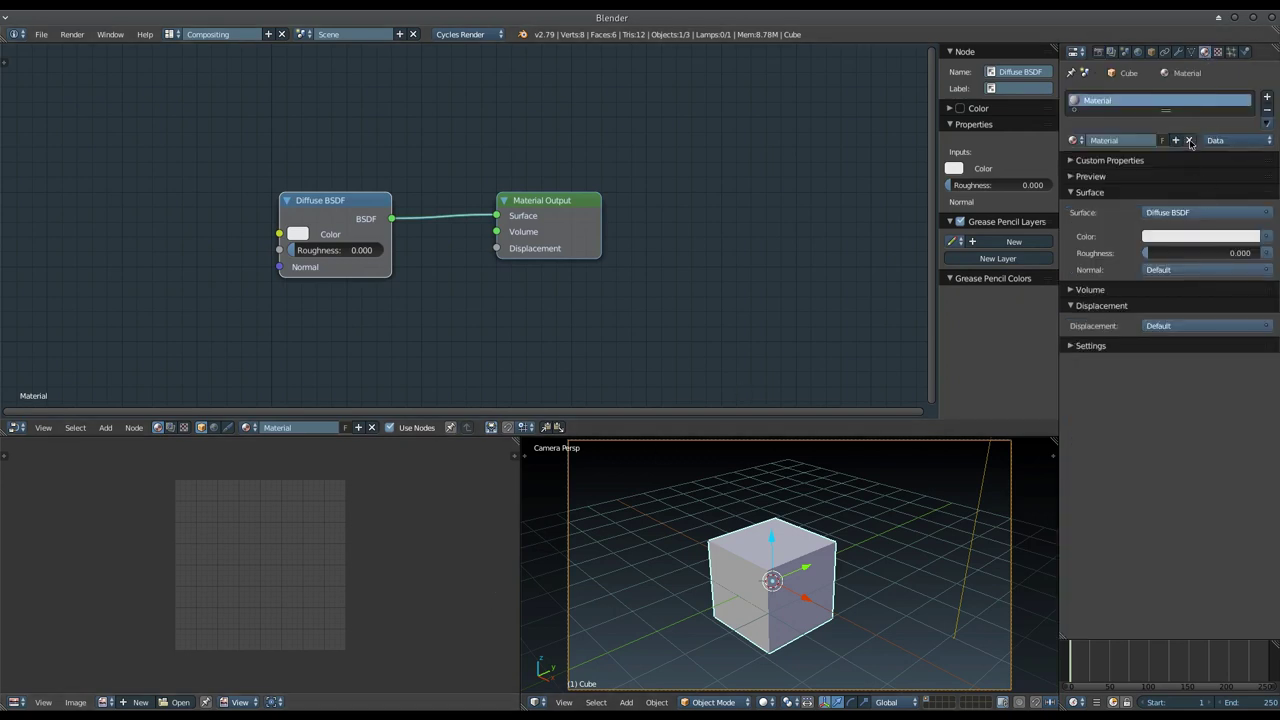
pyautogui.click(1189, 140)
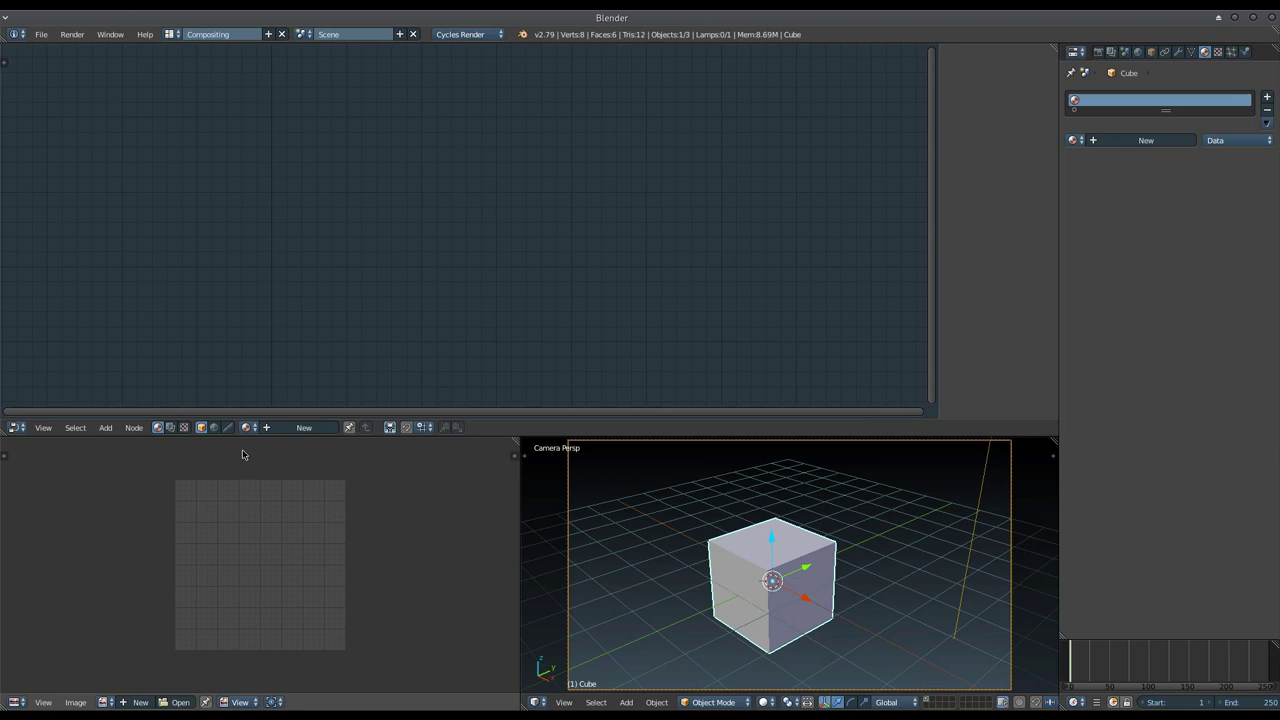
# Switch the node editor to Compositing and render the frame with F12
pyautogui.click(170, 427)
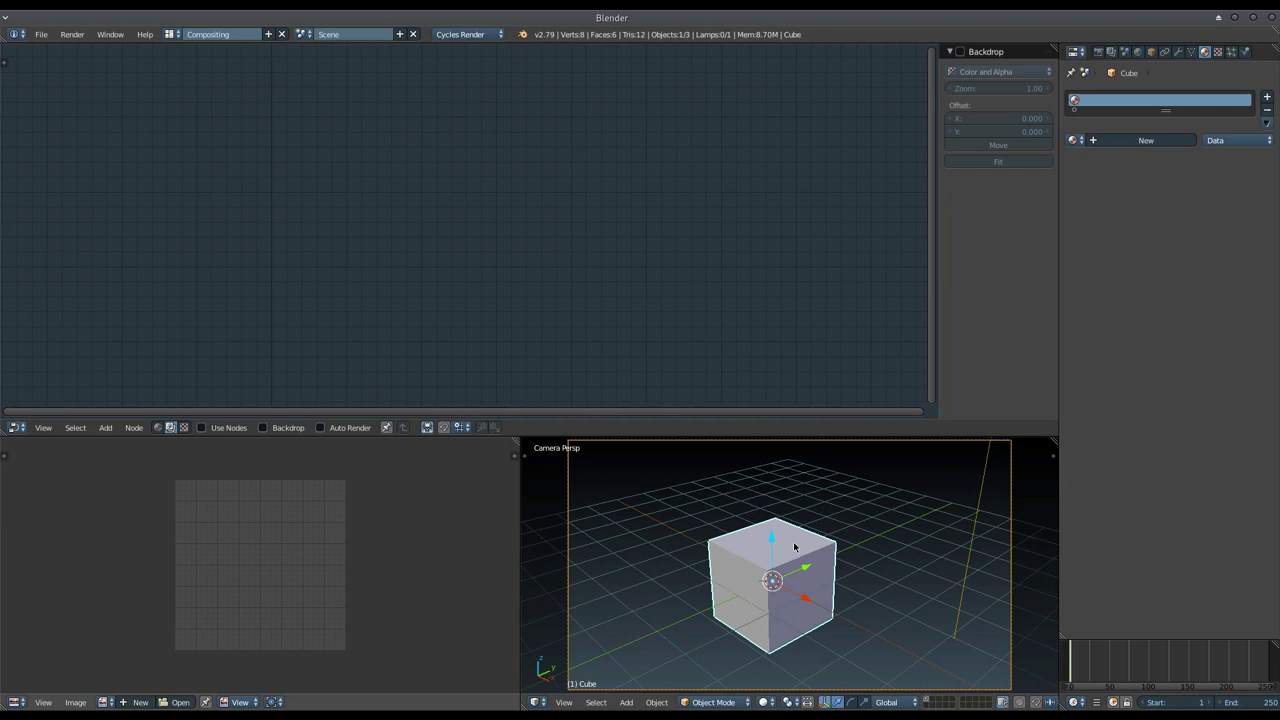
pyautogui.press('F12')
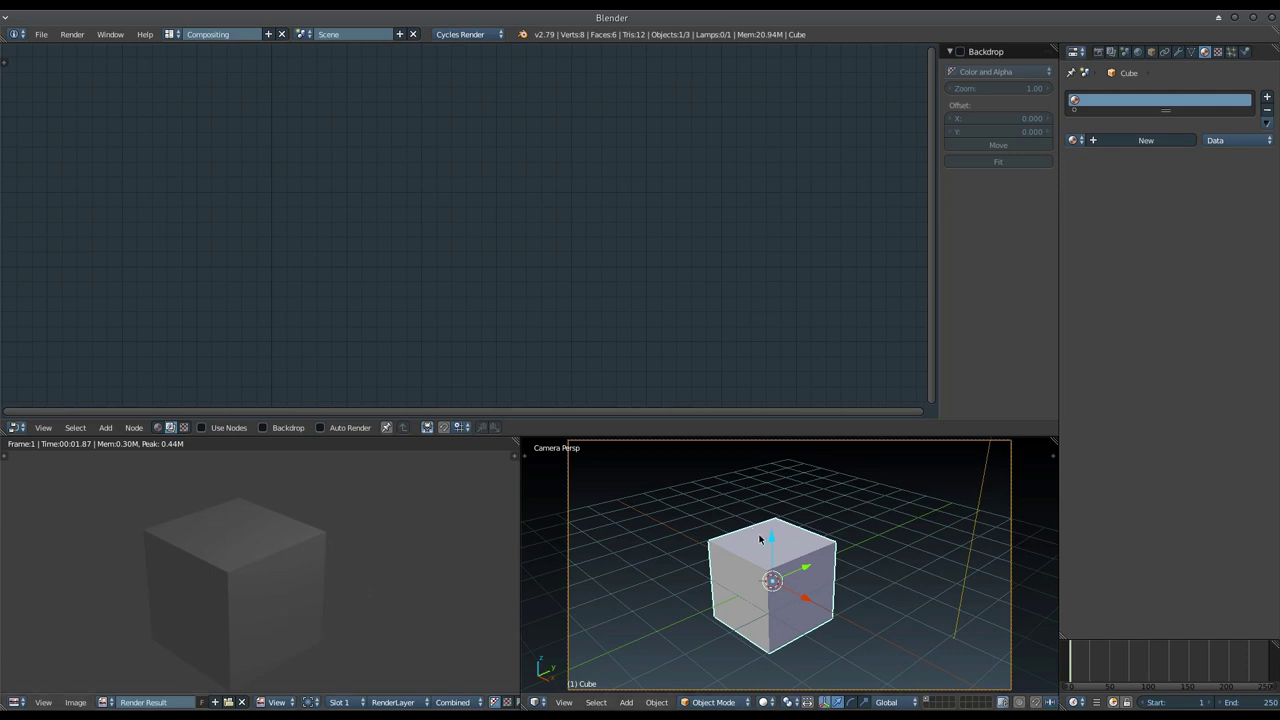
# Check the World and Line Style node trees, then create Material.001 on the cube's Object material
pyautogui.click(157, 428)
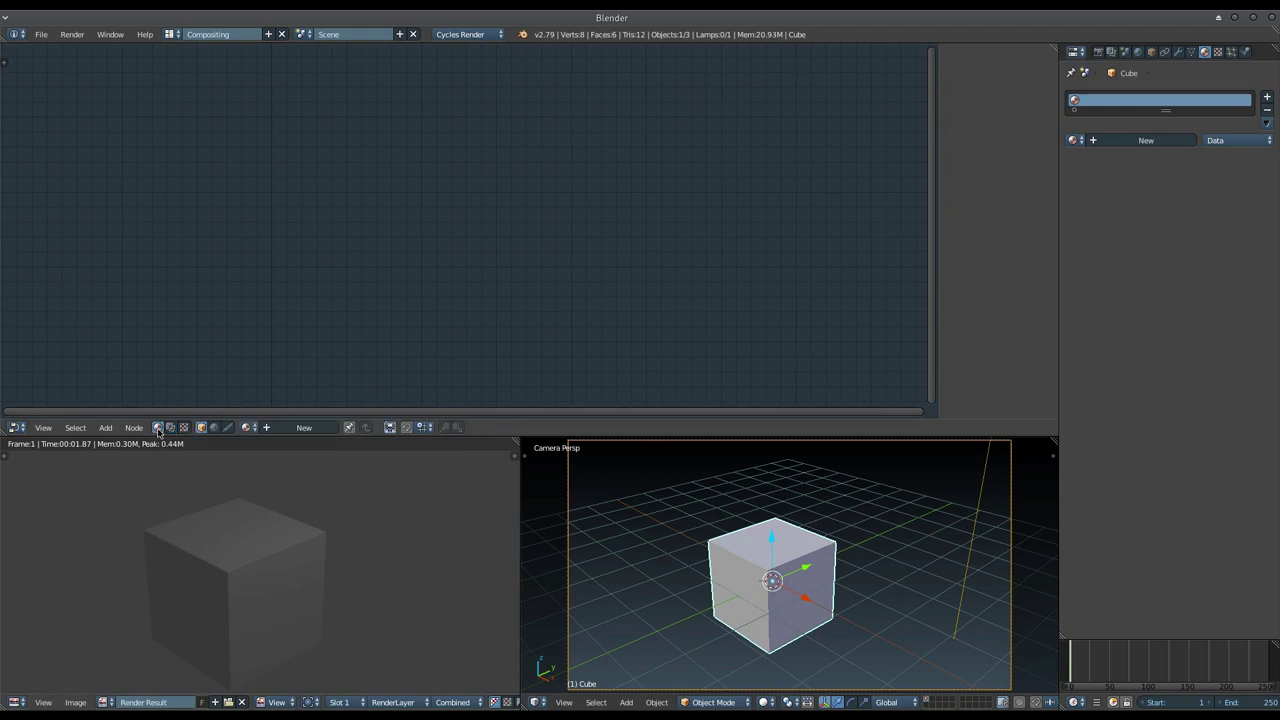
pyautogui.click(213, 428)
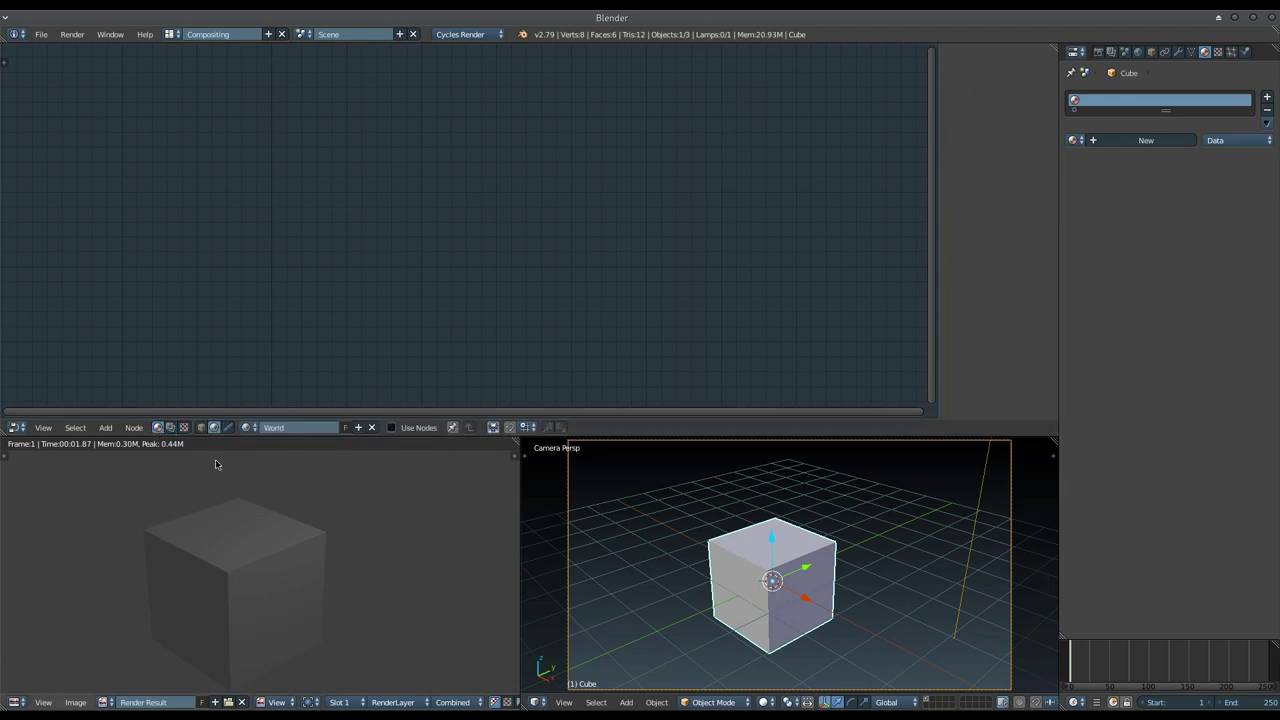
pyautogui.click(228, 428)
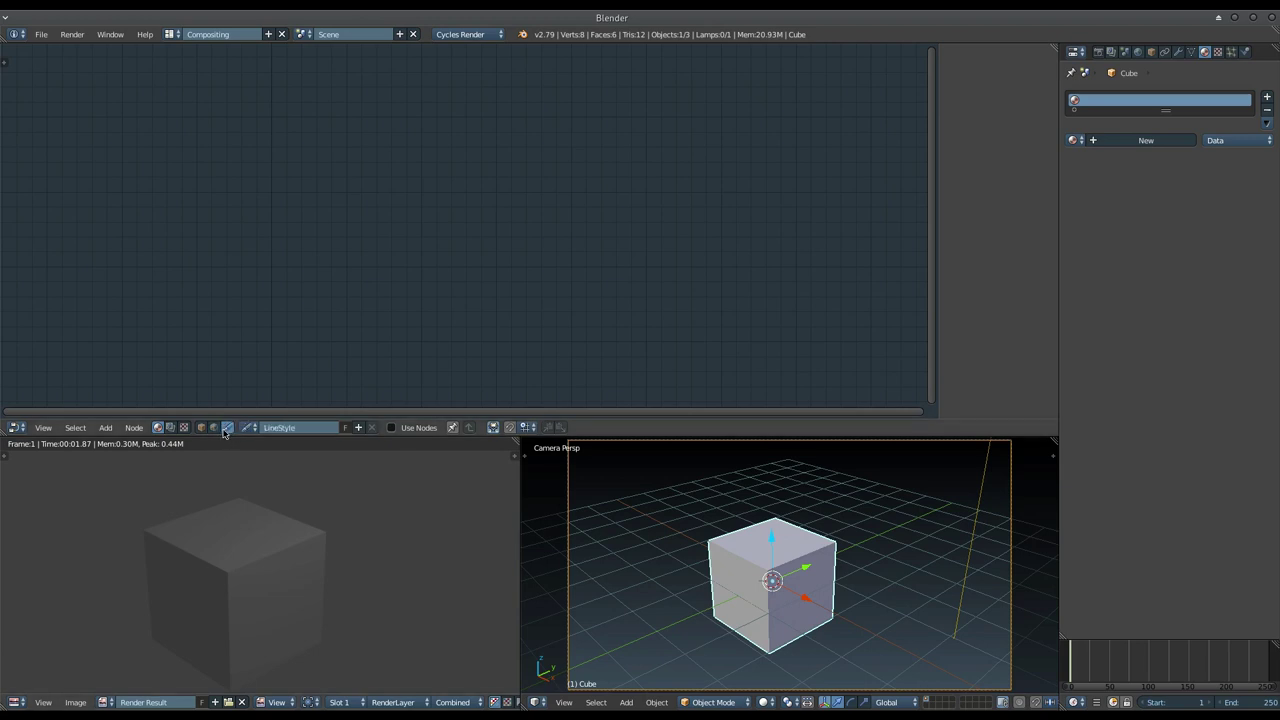
pyautogui.click(201, 428)
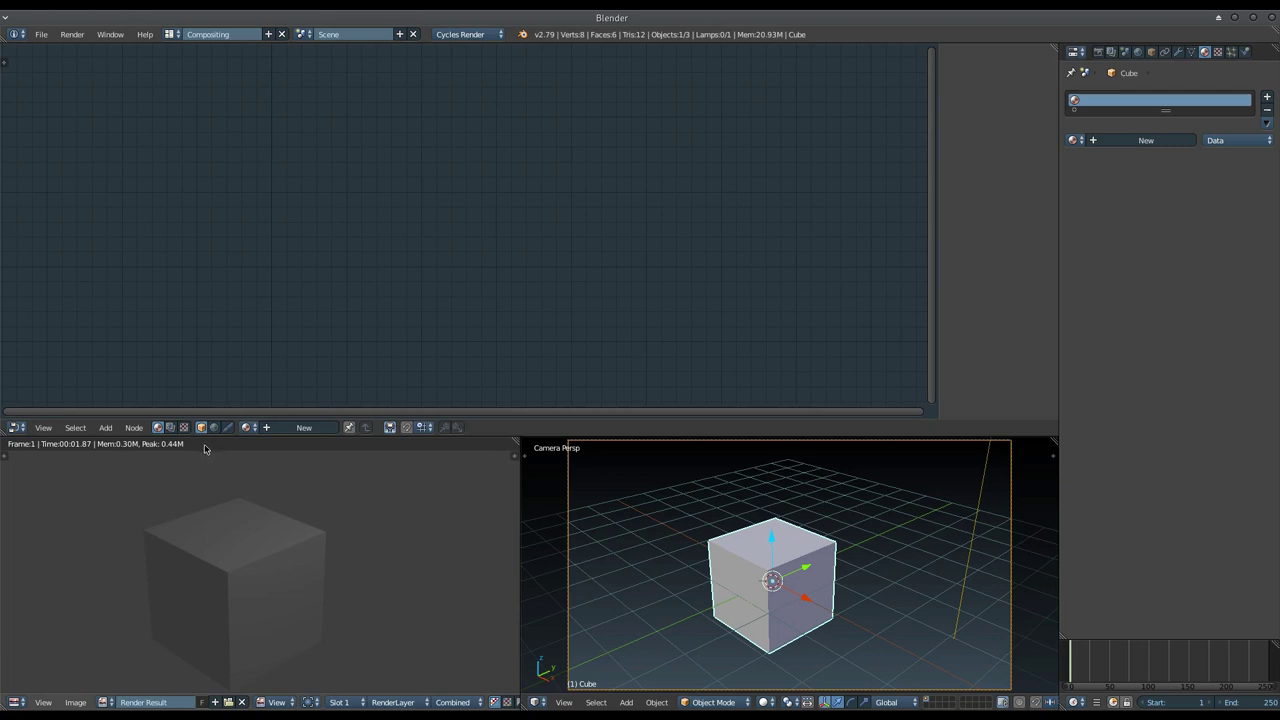
pyautogui.click(305, 428)
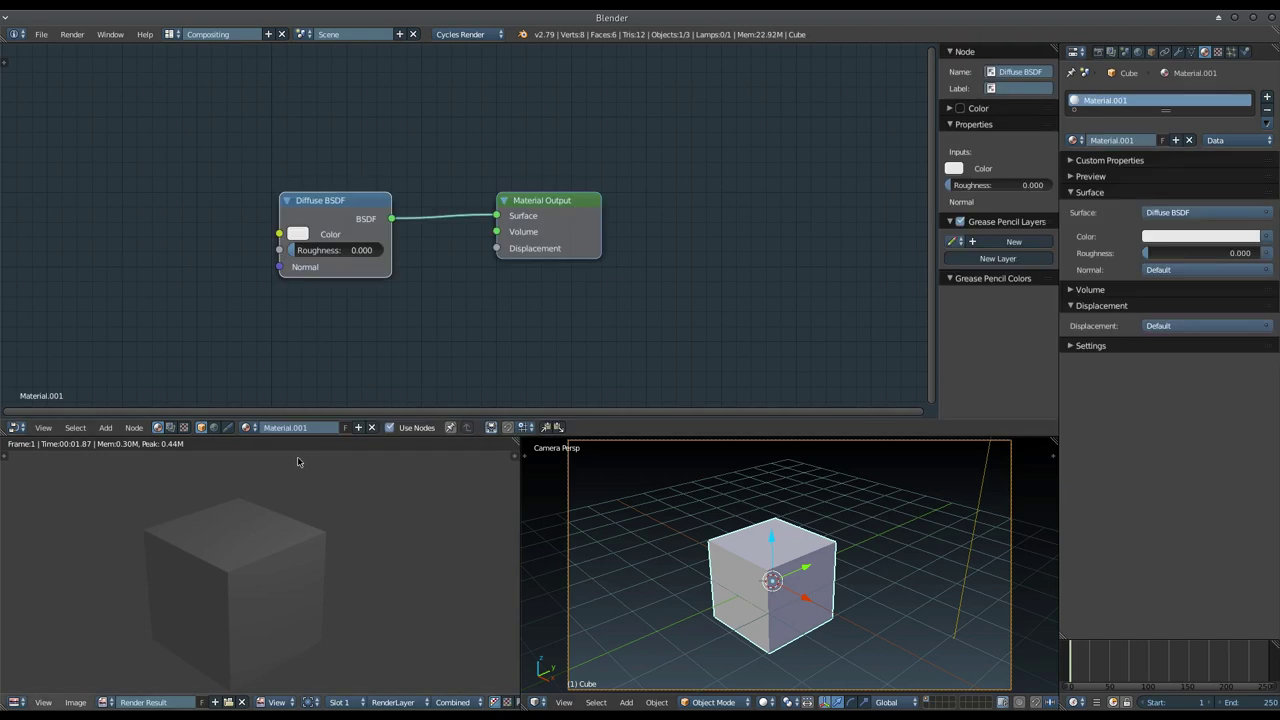
# Replace Material.001 with a new Material.002 and delete its Diffuse BSDF node
pyautogui.click(1266, 111)
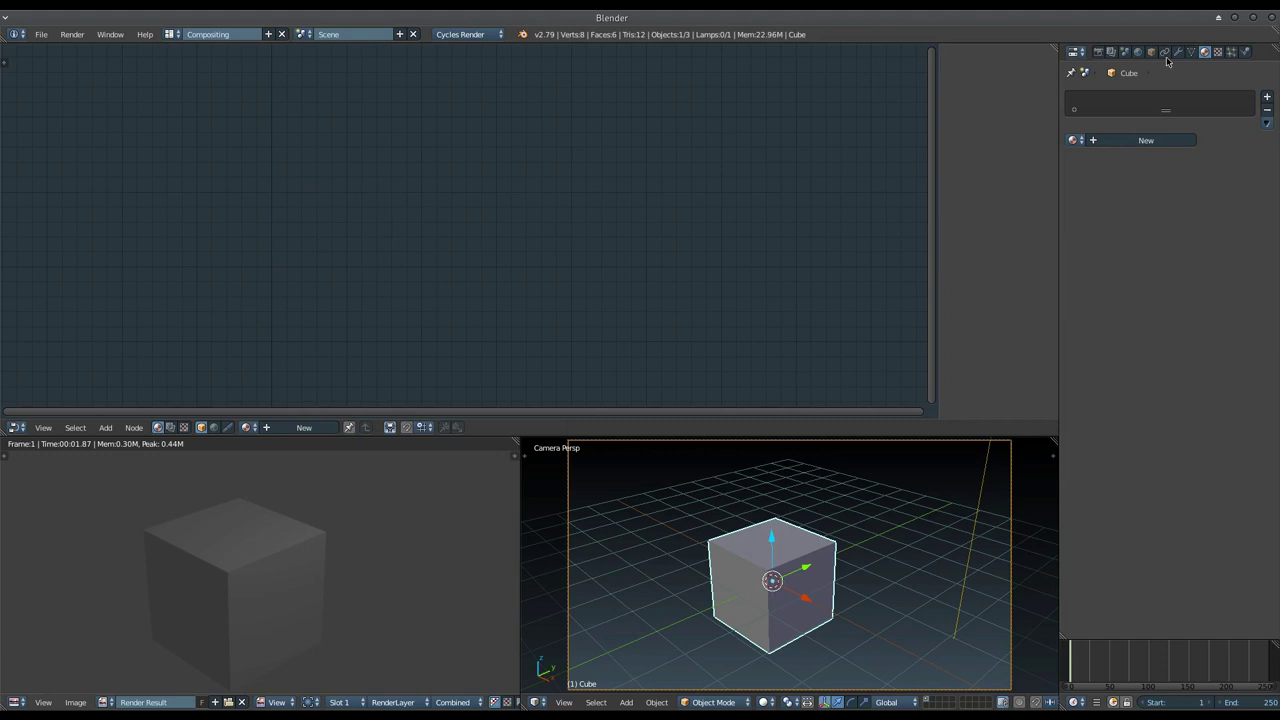
pyautogui.click(1160, 141)
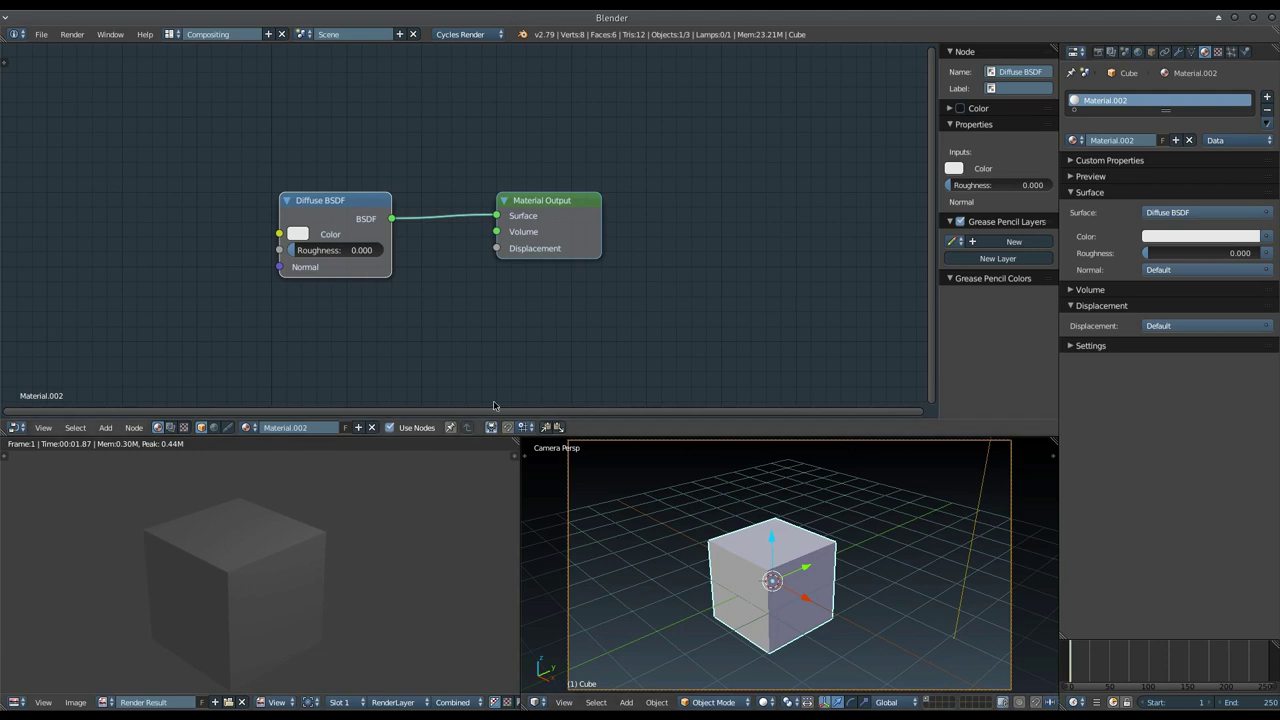
pyautogui.click(343, 204)
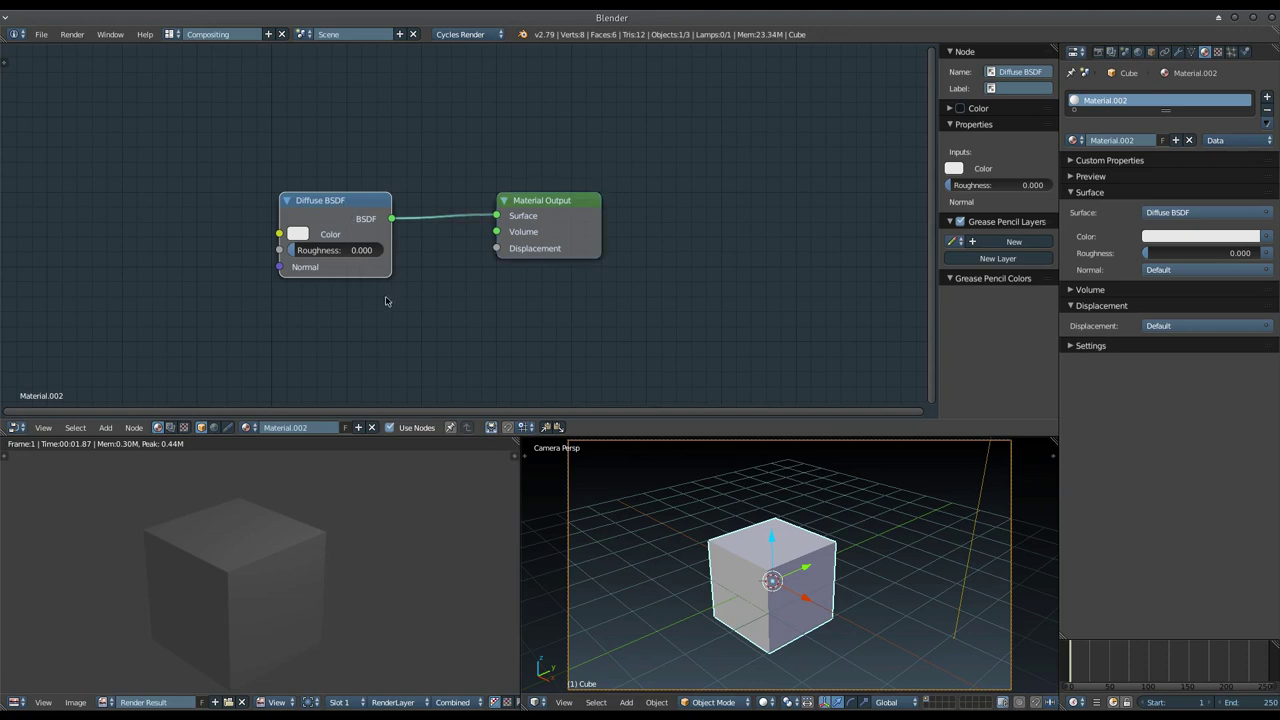
pyautogui.press('x')
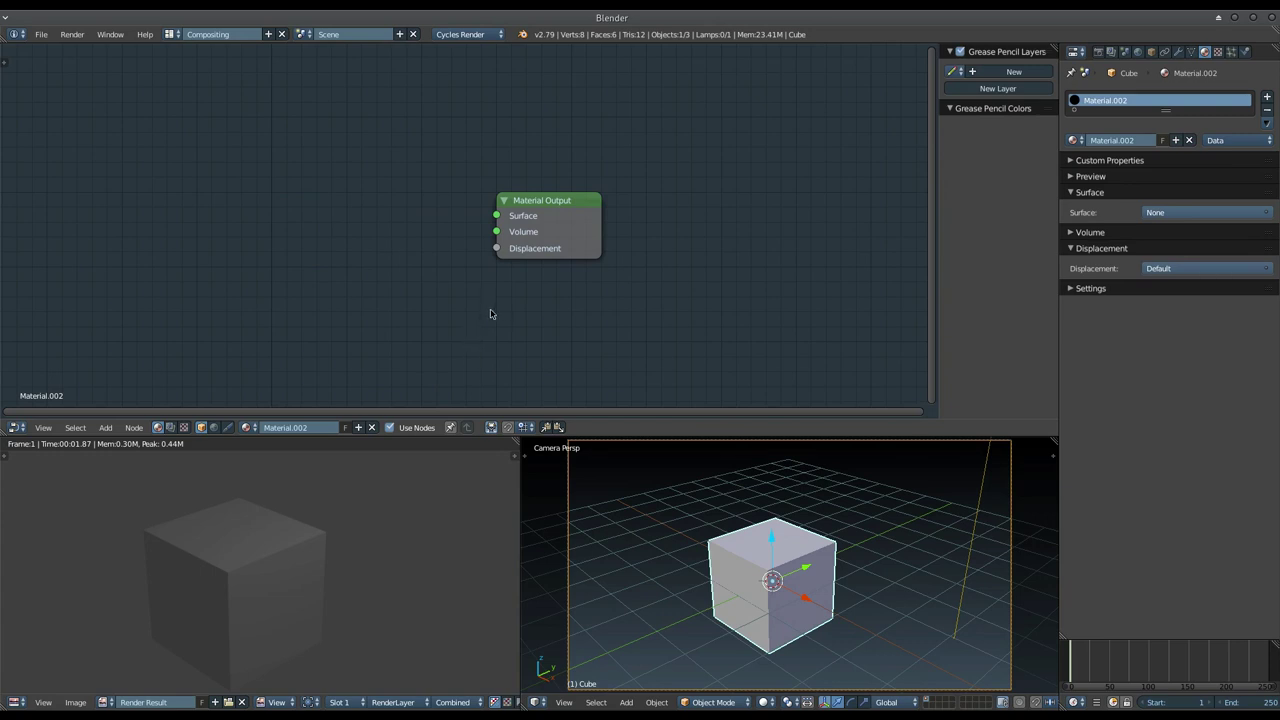
# Add an Emission shader node from Add > Shader and place it left of the Material Output
pyautogui.click(105, 431)
pyautogui.click(134, 428)
pyautogui.click(75, 430)
pyautogui.click(104, 429)
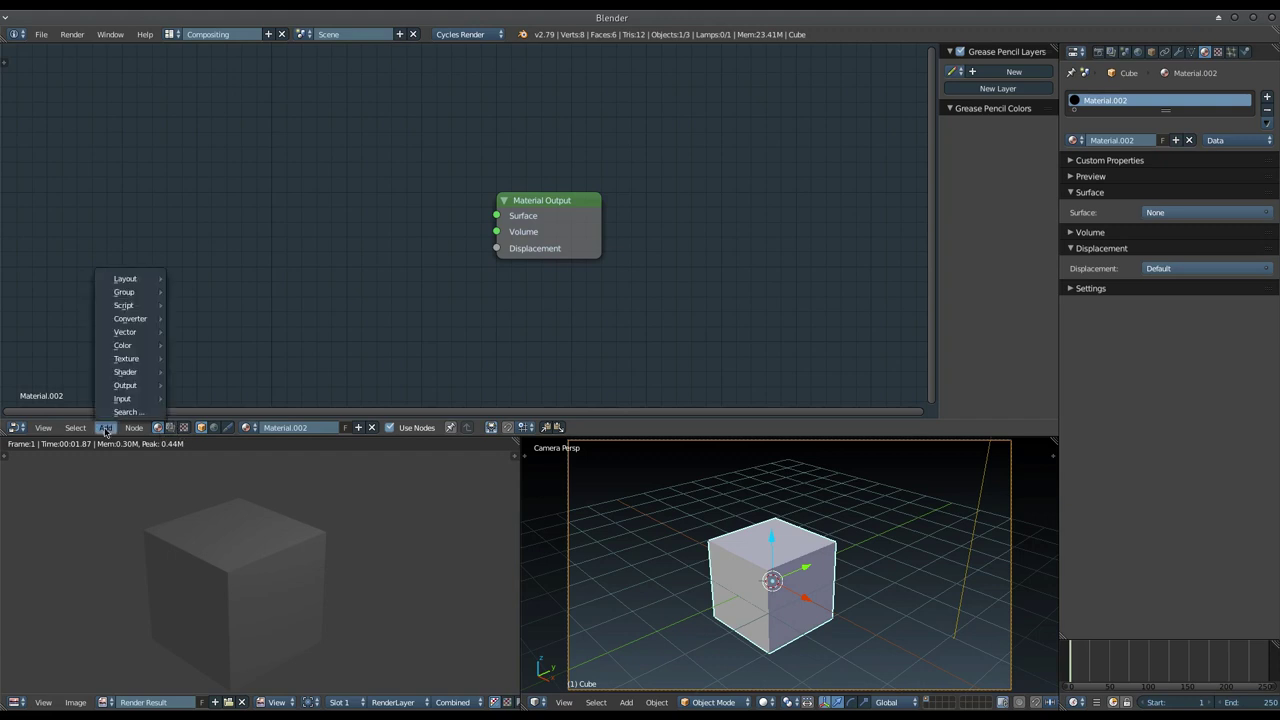
pyautogui.click(102, 430)
pyautogui.moveTo(125, 372)
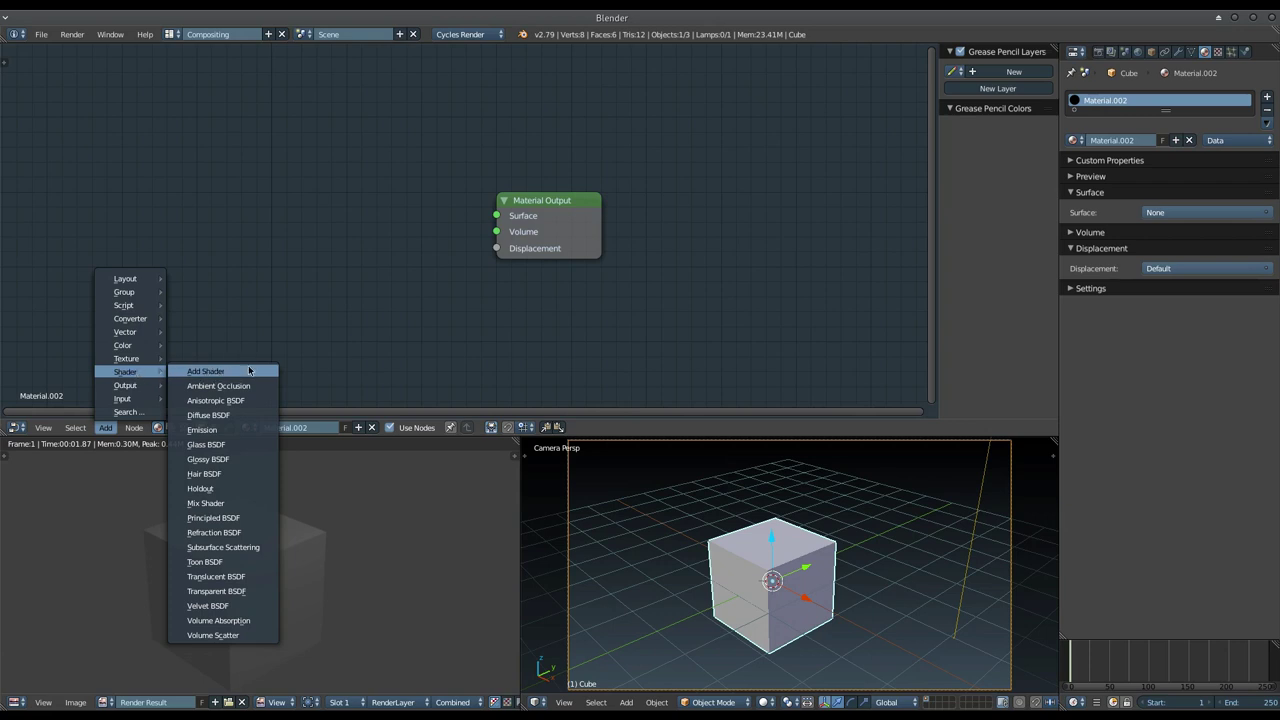
pyautogui.click(214, 431)
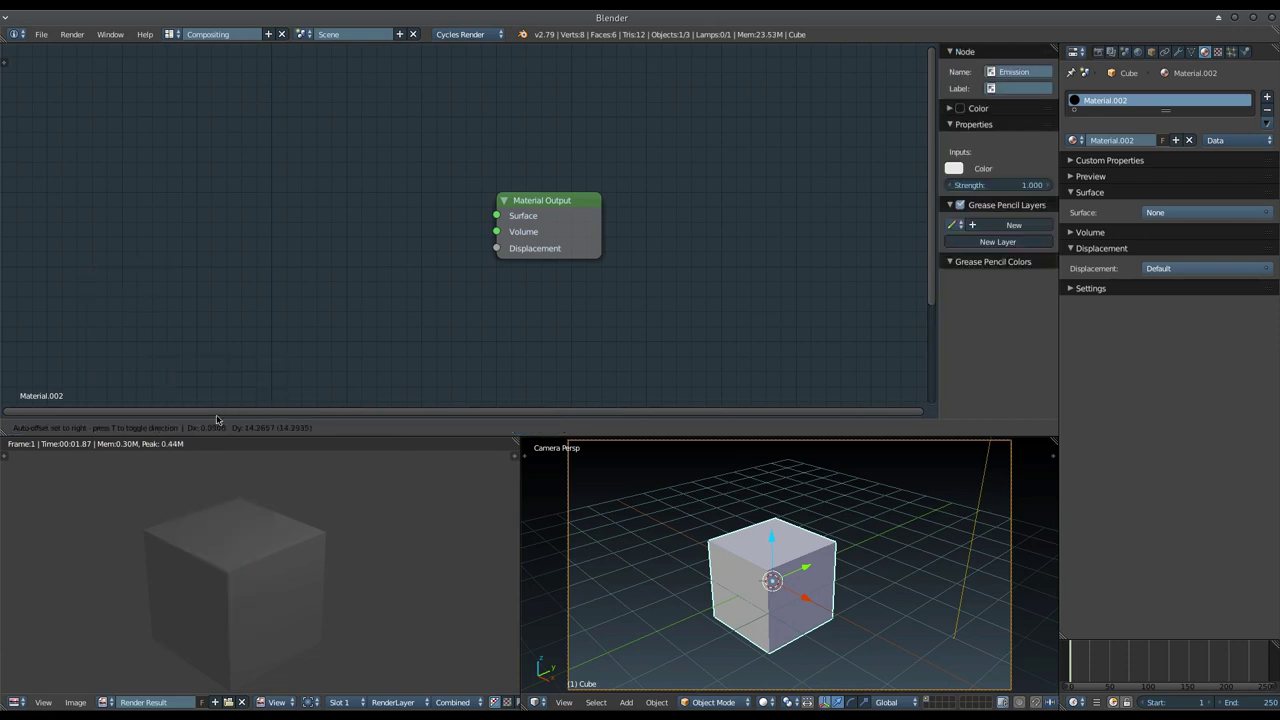
pyautogui.click(285, 201)
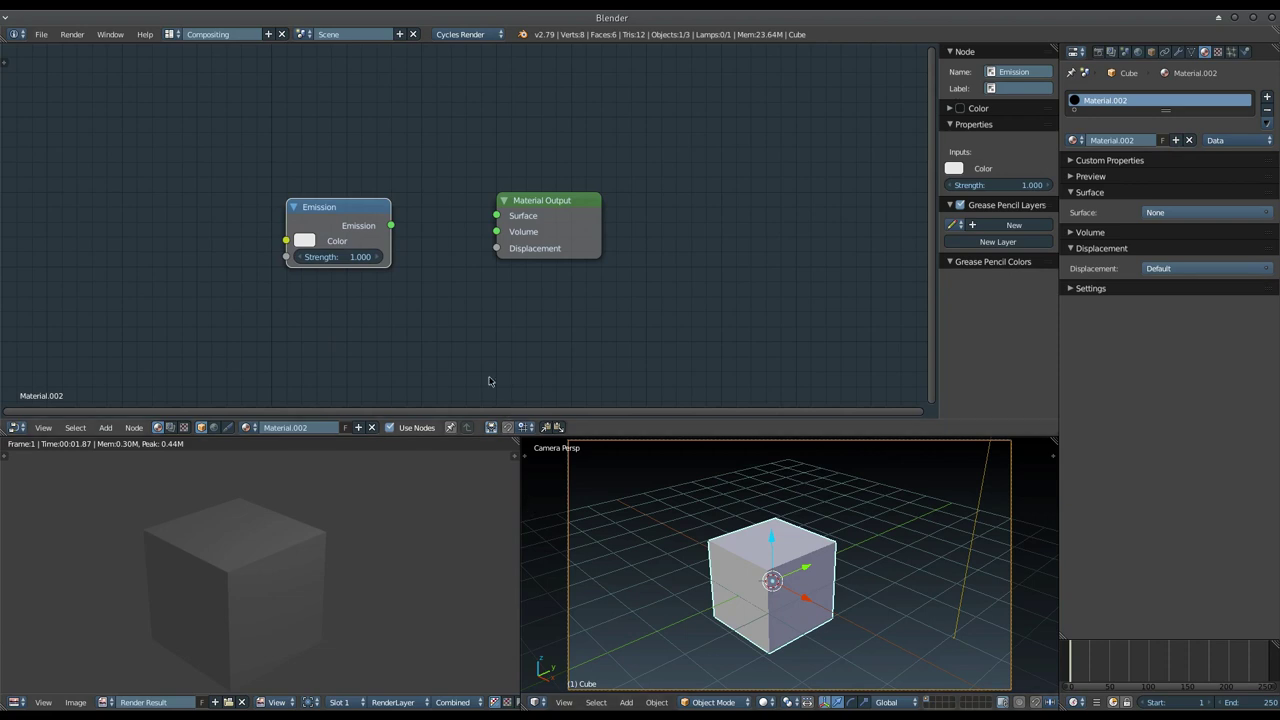
pyautogui.hotkey('shift', 'a')
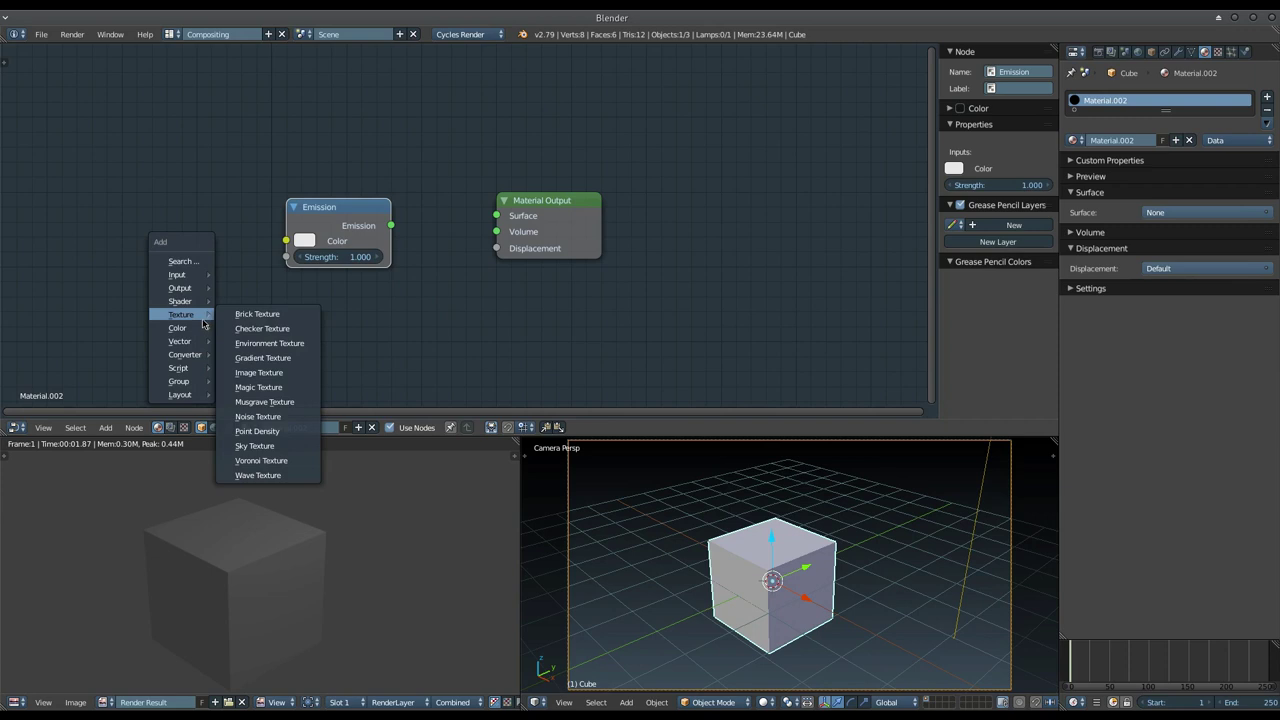
pyautogui.moveTo(180, 287)
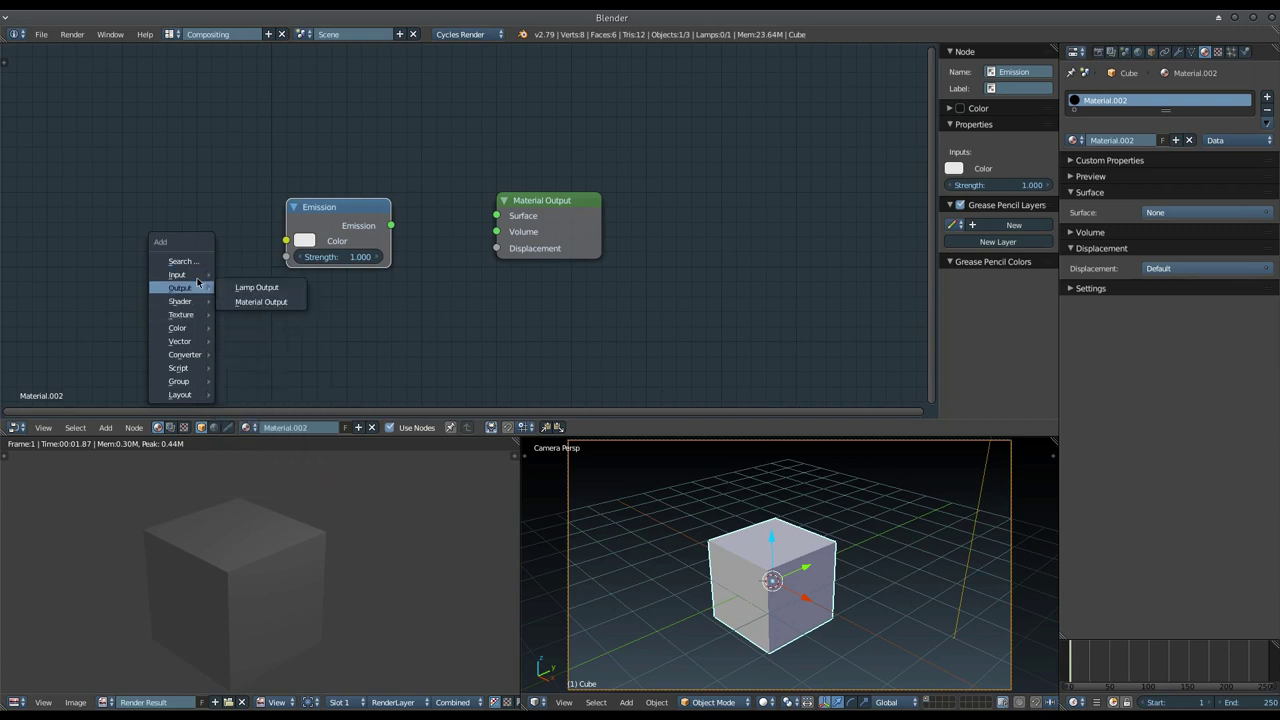
# Add a Texture Coordinate node, move it left of Emission, and frame all nodes
pyautogui.click(261, 434)
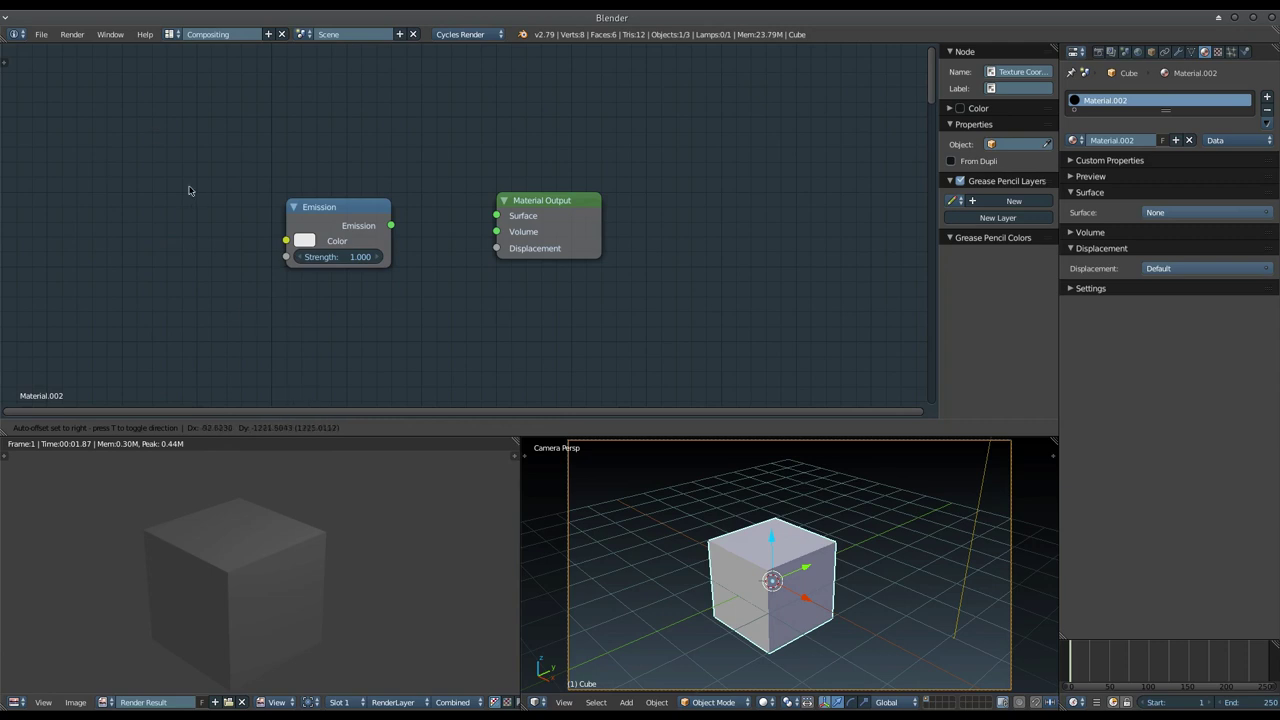
pyautogui.click(213, 20)
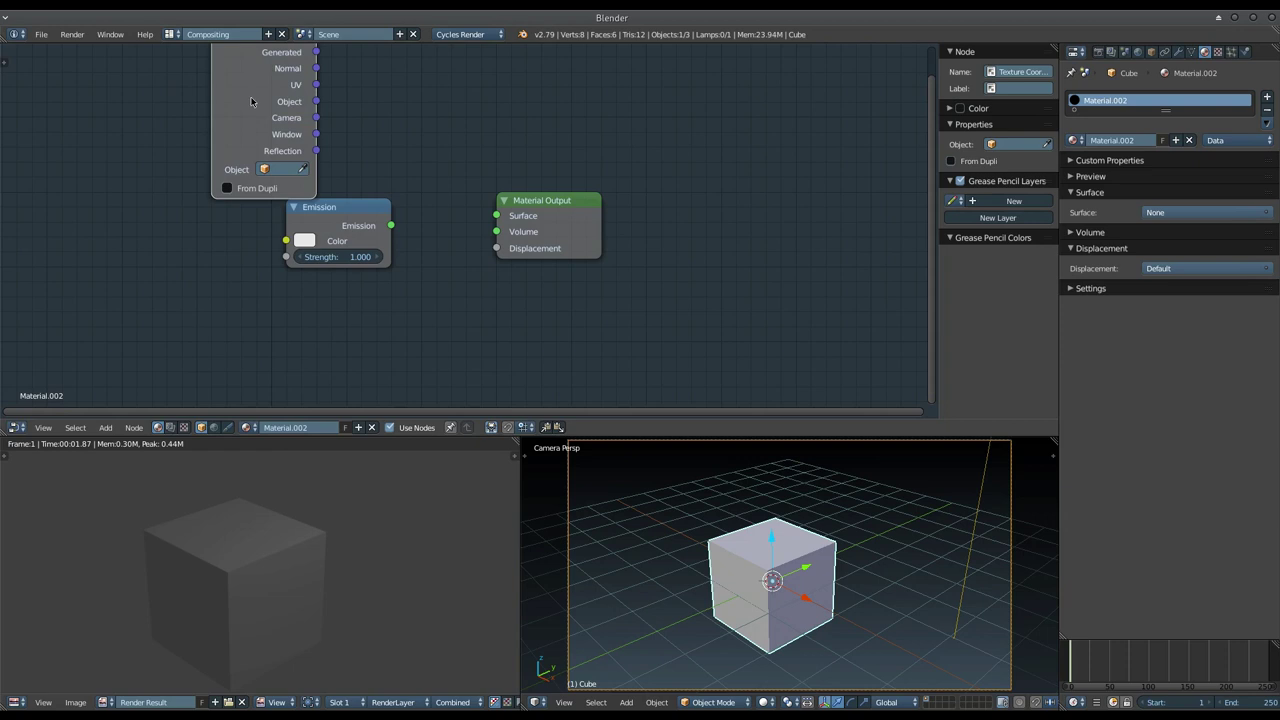
pyautogui.moveTo(250, 105); pyautogui.dragTo(256, 171, button='middle')
pyautogui.moveTo(256, 171); pyautogui.dragTo(163, 259)
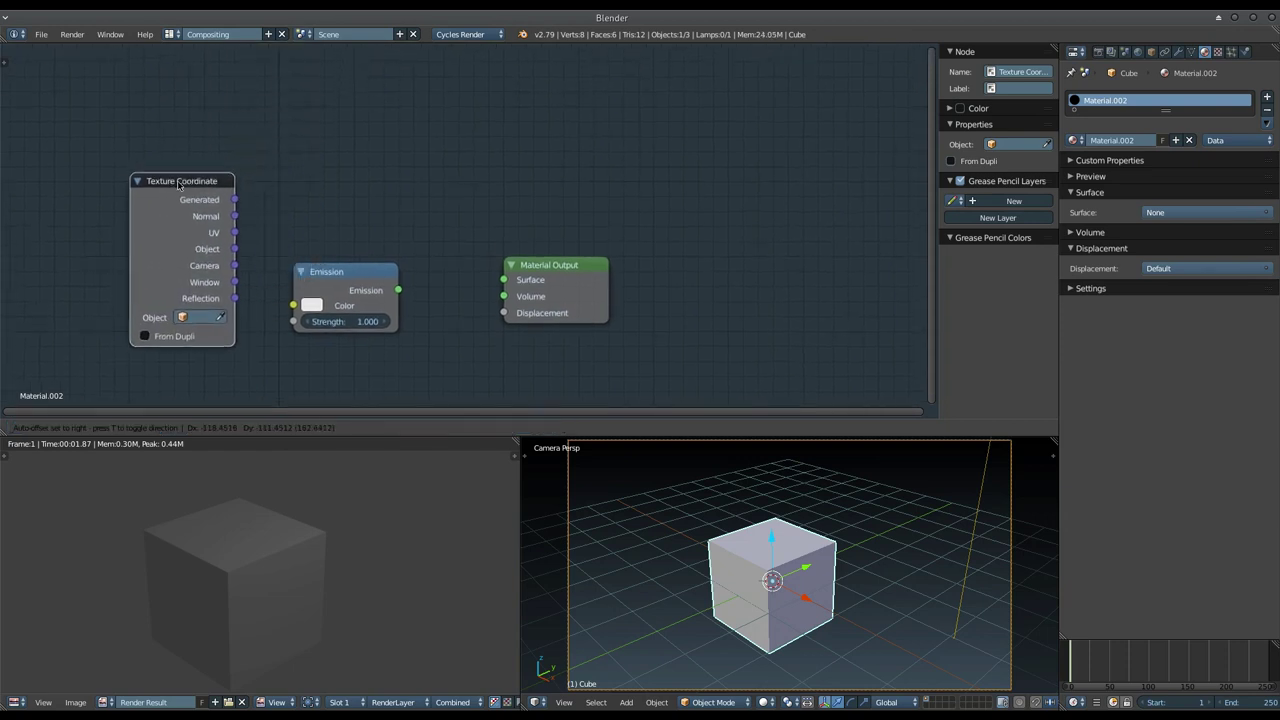
pyautogui.moveTo(385, 312); pyautogui.dragTo(396, 298, button='middle')
pyautogui.press('Home')
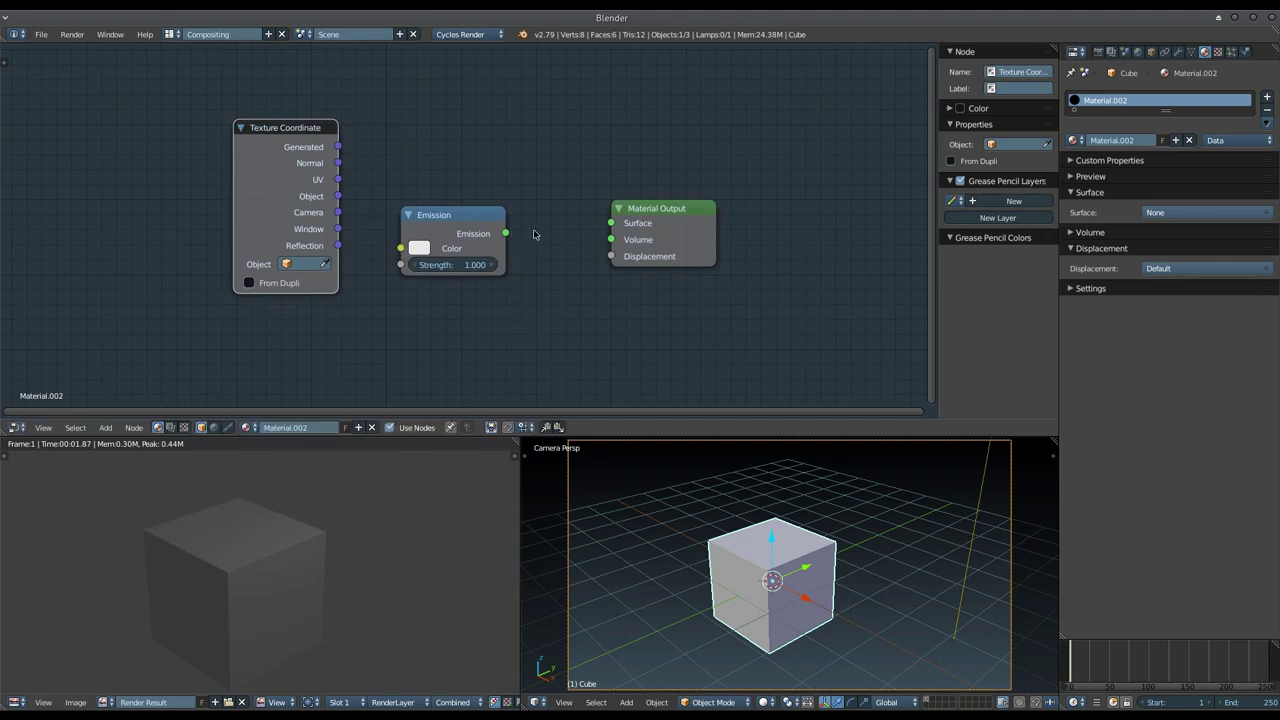
pyautogui.moveTo(506, 233); pyautogui.dragTo(620, 253)
pyautogui.click(620, 253)
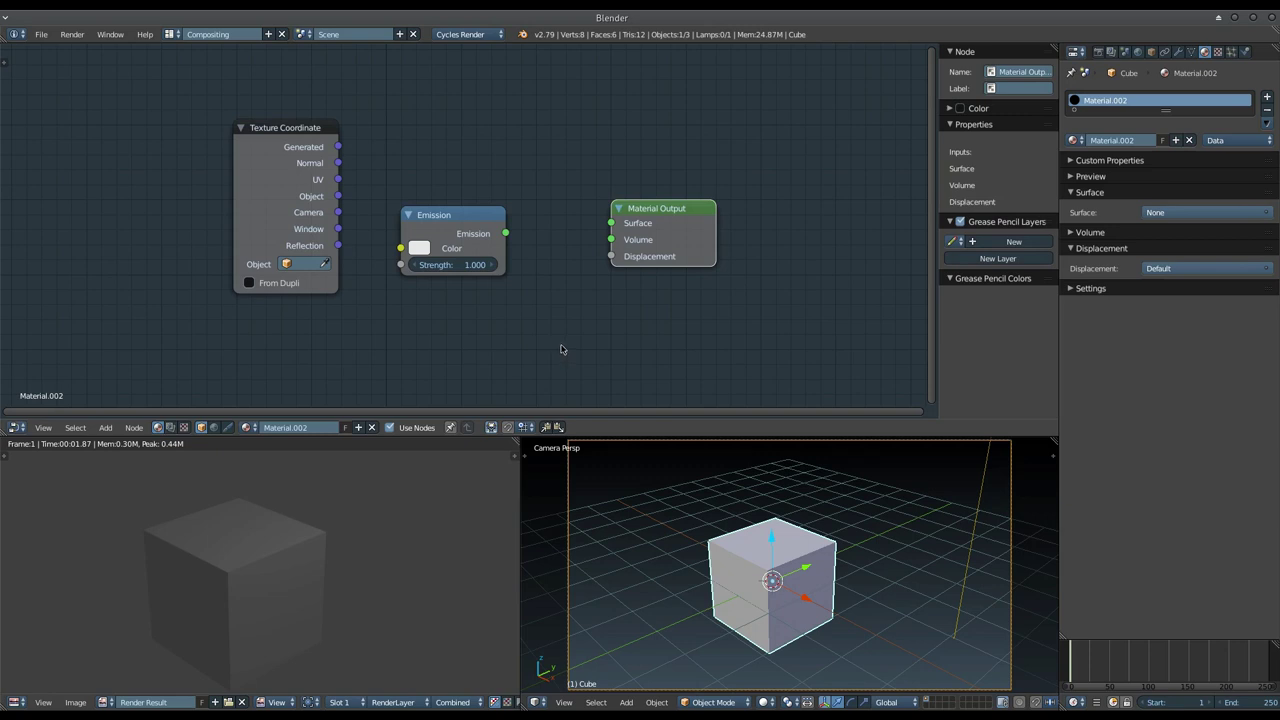
# Undo a trial Emission-to-Surface link, then delete the Texture Coordinate node
pyautogui.moveTo(506, 234)
pyautogui.mouseDown()
pyautogui.moveTo(544, 220)
pyautogui.moveTo(558, 246)
pyautogui.moveTo(603, 224)
pyautogui.mouseUp()
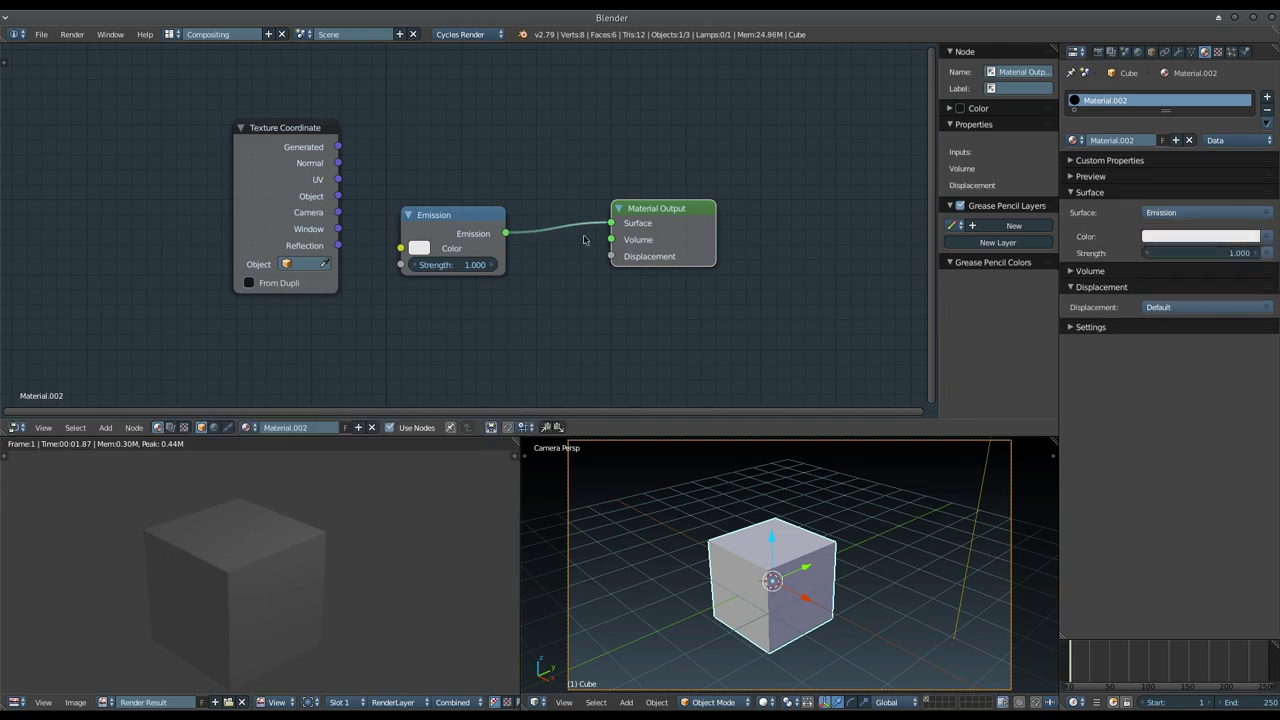
pyautogui.hotkey('ctrl', 'z')
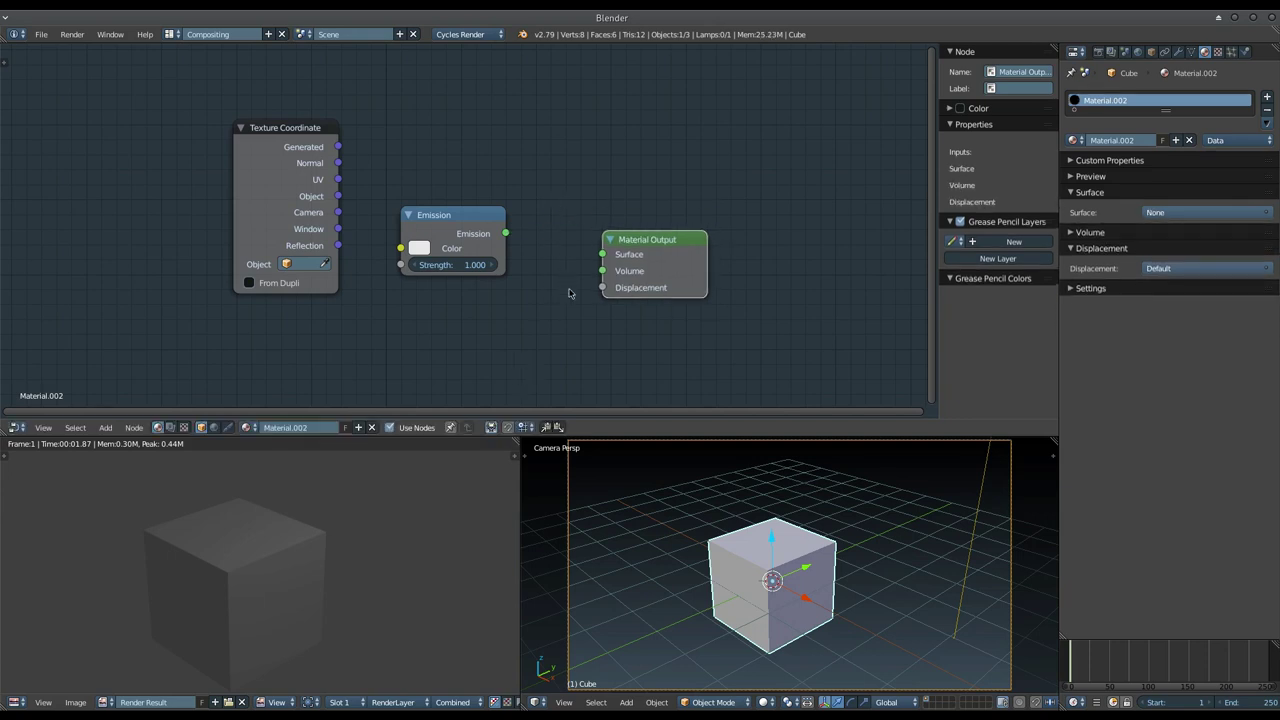
pyautogui.hotkey('ctrl', 'z')
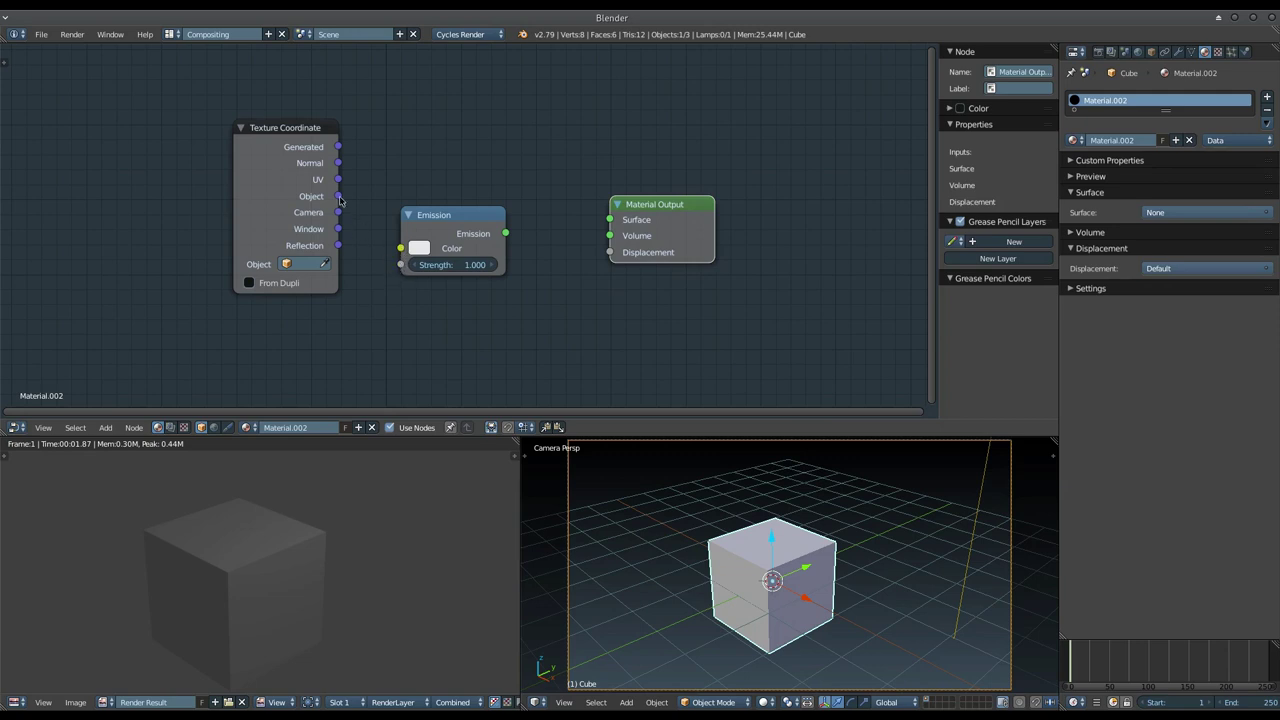
pyautogui.click(309, 134)
pyautogui.press('x')
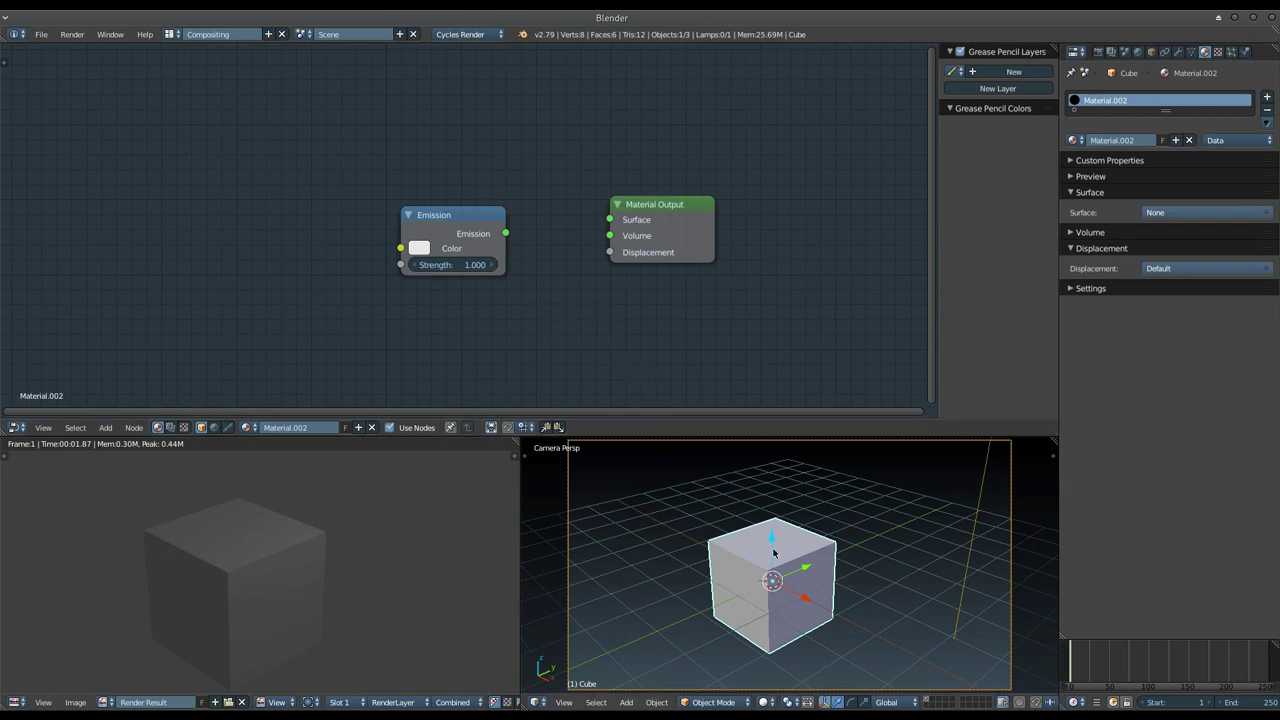
# Switch the viewport to rendered shading and set the Emission colour to cyan
pyautogui.hotkey('shift', 'z')
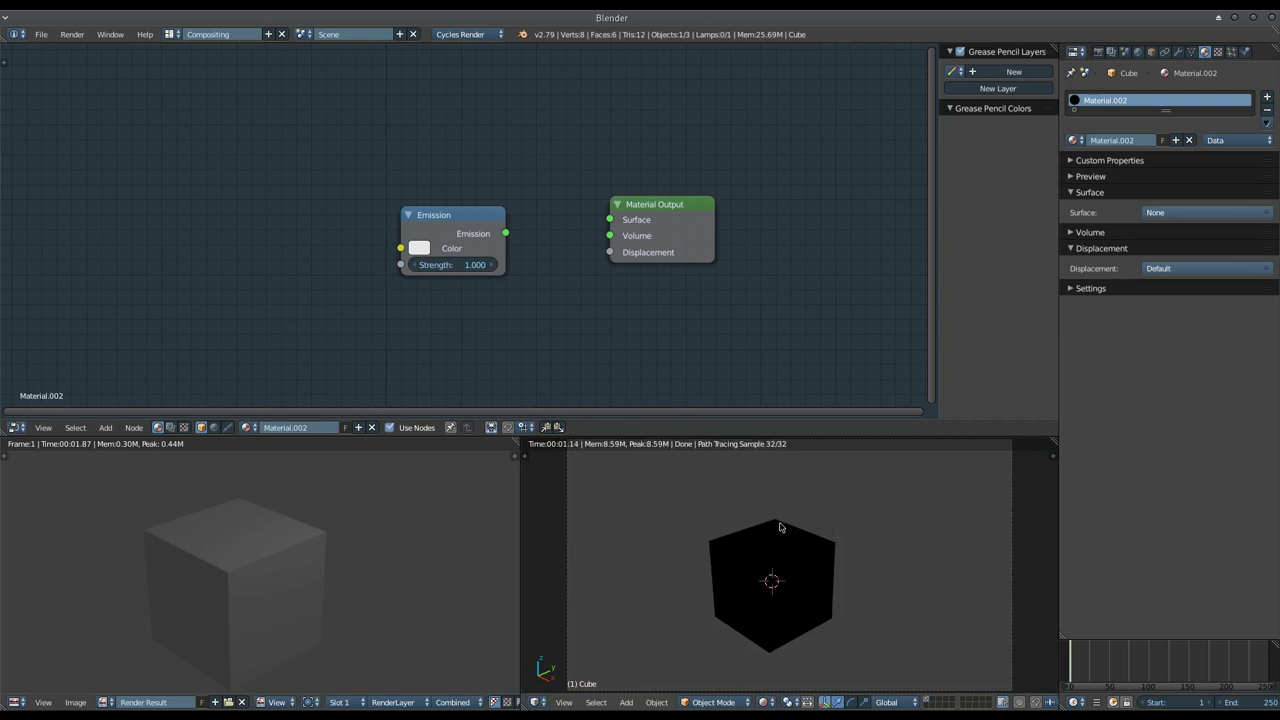
pyautogui.click(419, 248)
pyautogui.click(472, 281)
# Link the Emission output to the Material Output, trying Displacement before settling on Surface
pyautogui.moveTo(508, 234); pyautogui.dragTo(542, 230)
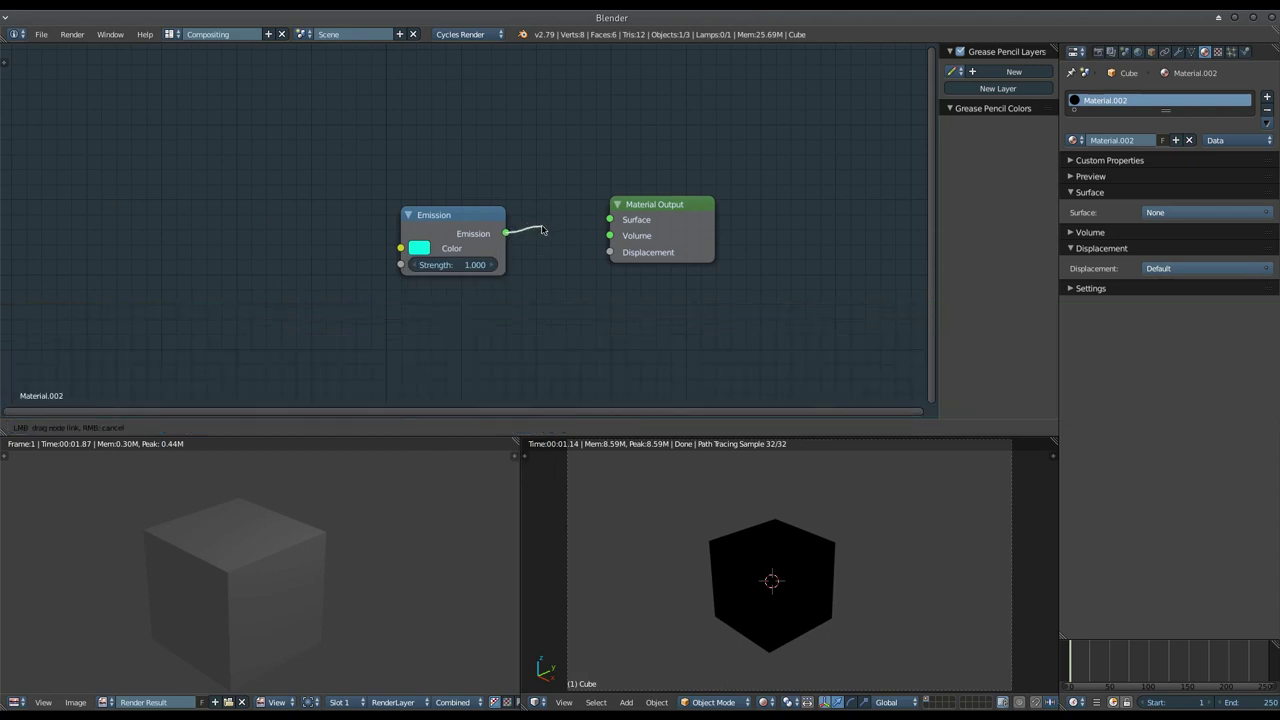
pyautogui.moveTo(542, 230)
pyautogui.mouseDown()
pyautogui.moveTo(610, 219)
pyautogui.moveTo(608, 238)
pyautogui.mouseUp()
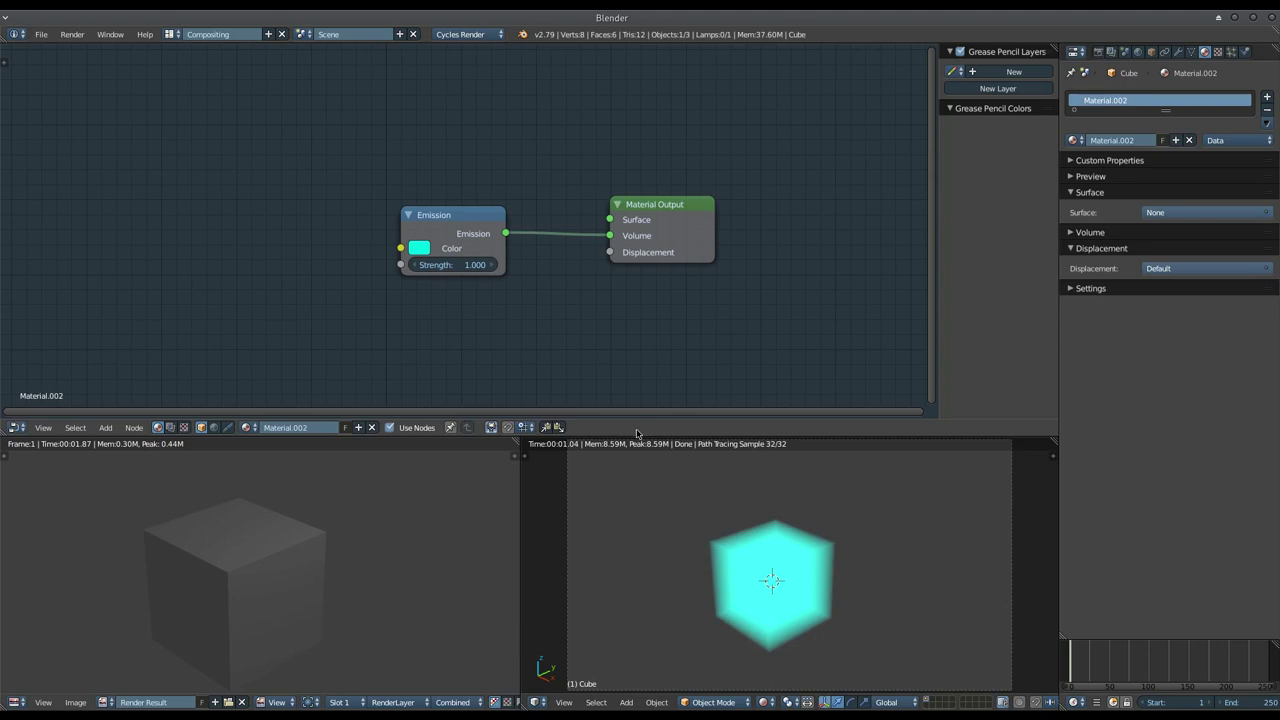
pyautogui.moveTo(610, 237); pyautogui.dragTo(612, 254)
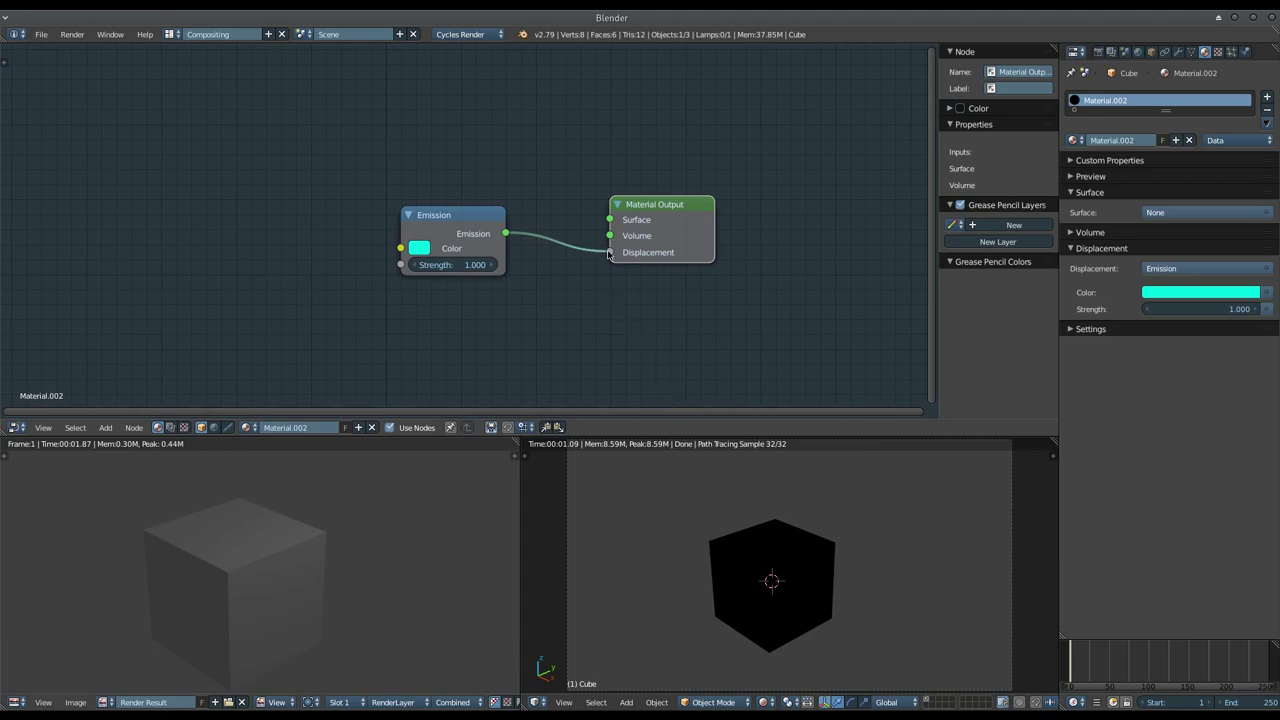
pyautogui.moveTo(610, 252); pyautogui.dragTo(610, 236)
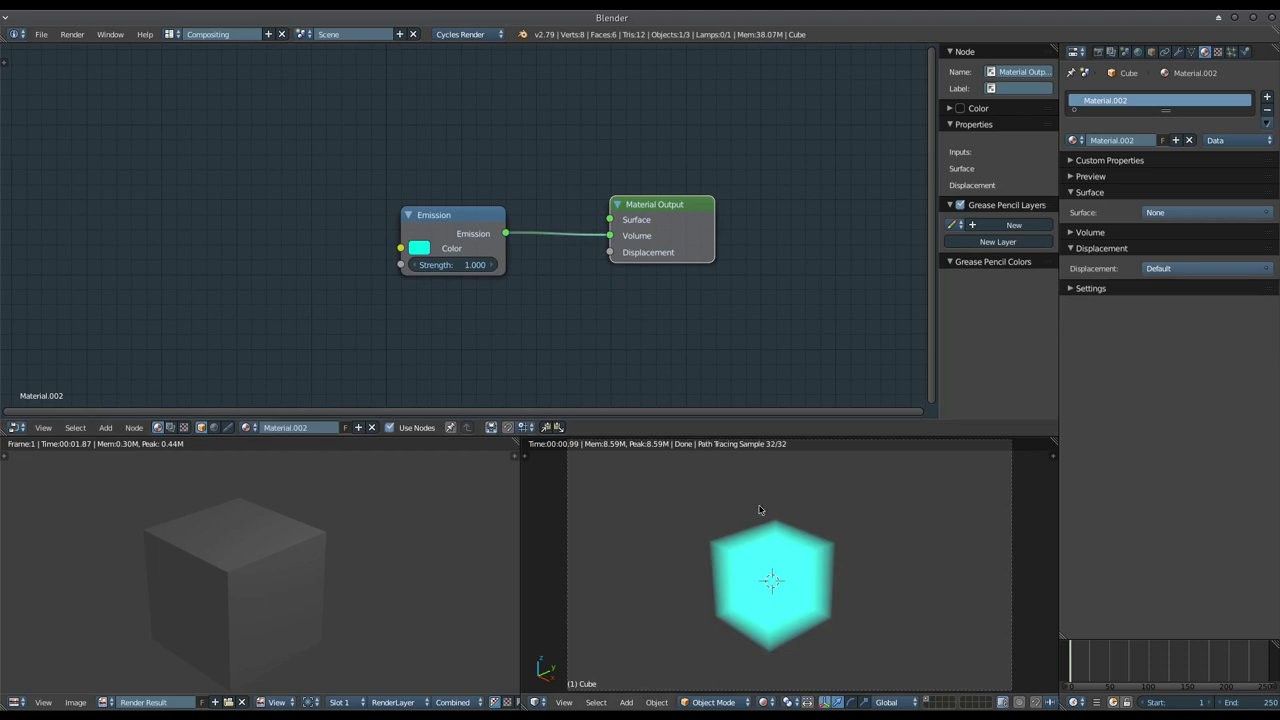
pyautogui.moveTo(610, 236)
pyautogui.mouseDown()
pyautogui.moveTo(611, 220)
pyautogui.moveTo(610, 252)
pyautogui.mouseUp()
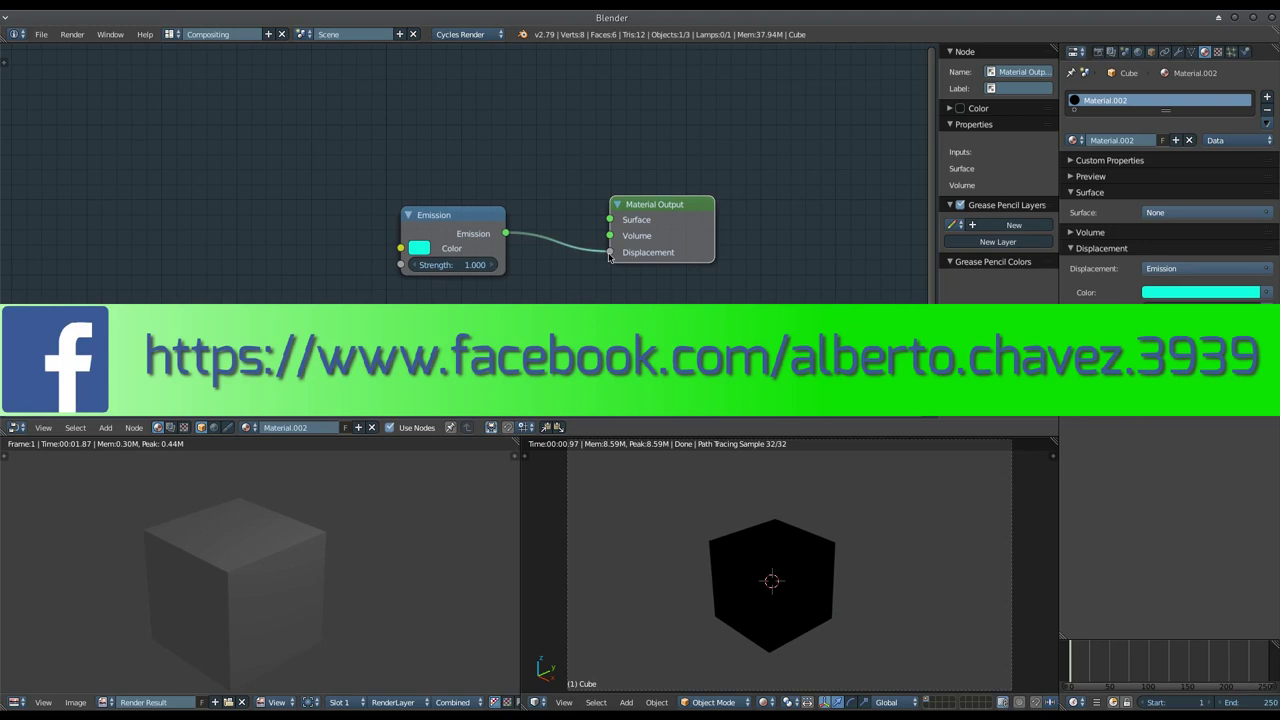
pyautogui.moveTo(610, 252); pyautogui.dragTo(610, 220)
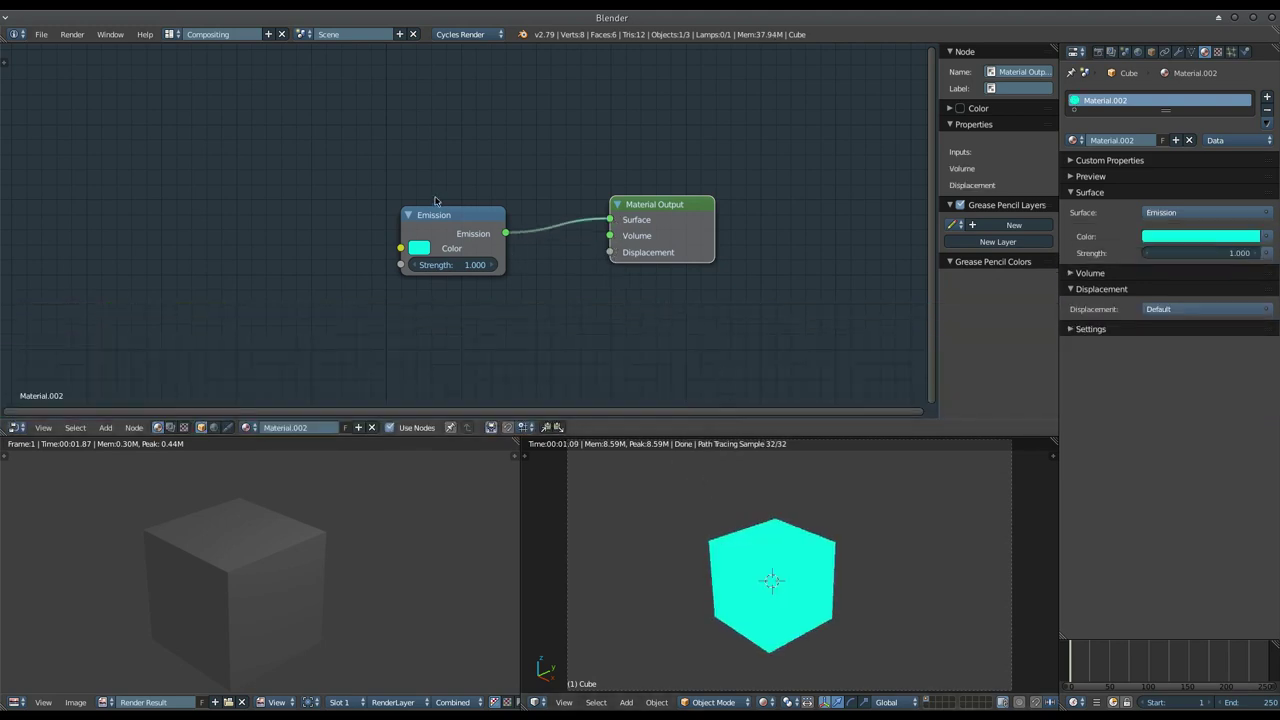
# Drag the Emission node a short distance up and to the left
pyautogui.moveTo(444, 214); pyautogui.dragTo(435, 193)
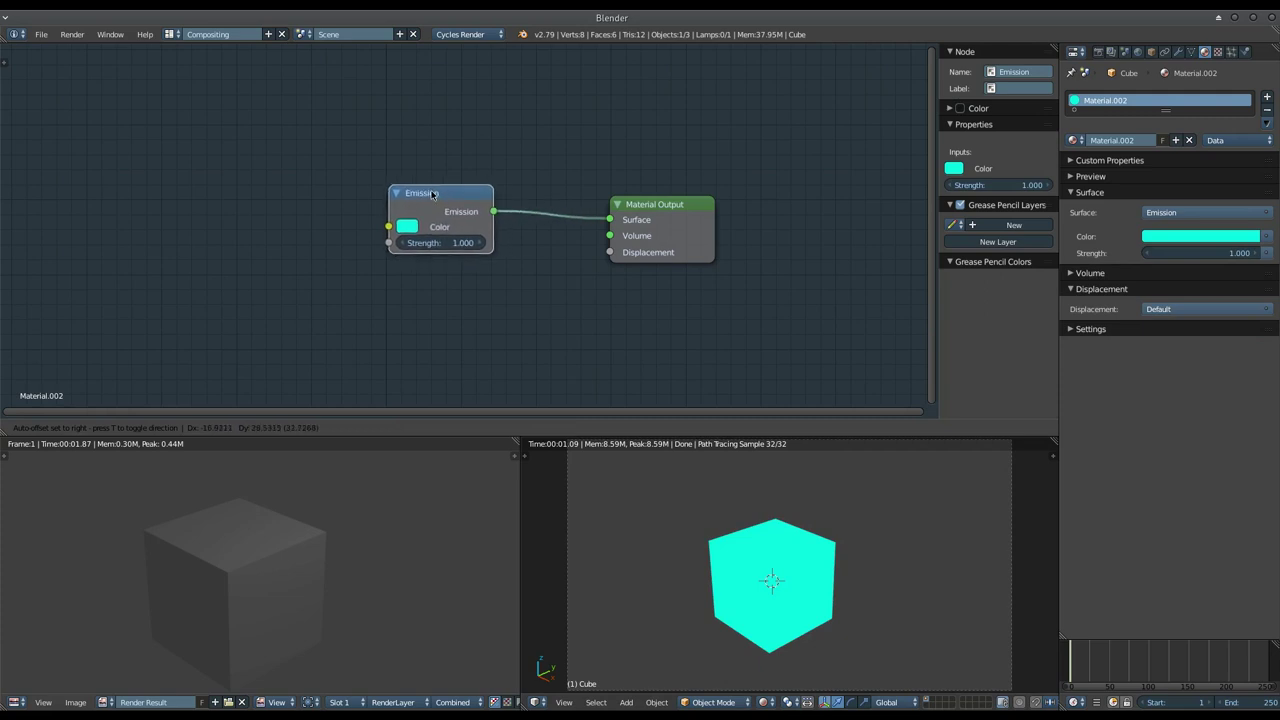
pyautogui.moveTo(435, 193); pyautogui.dragTo(436, 191)
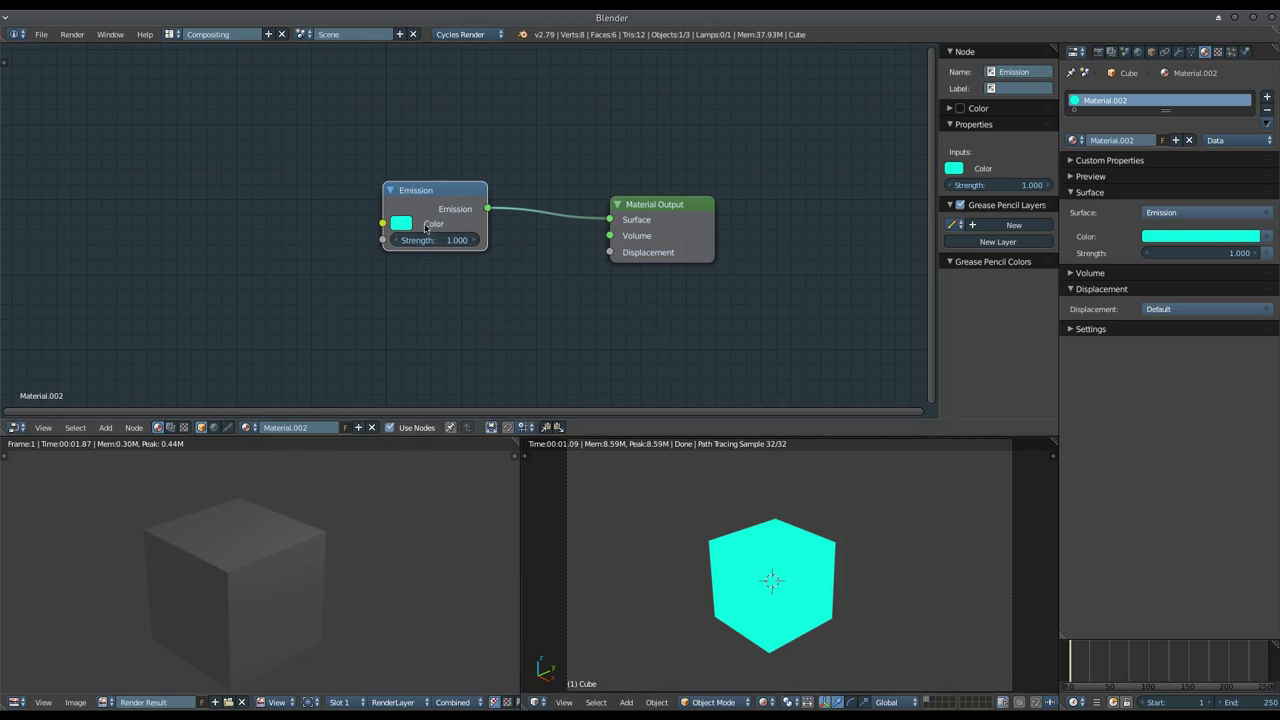
pyautogui.click(402, 223)
# Make the emission colour red and type in a strength of 0.1
pyautogui.click(457, 331)
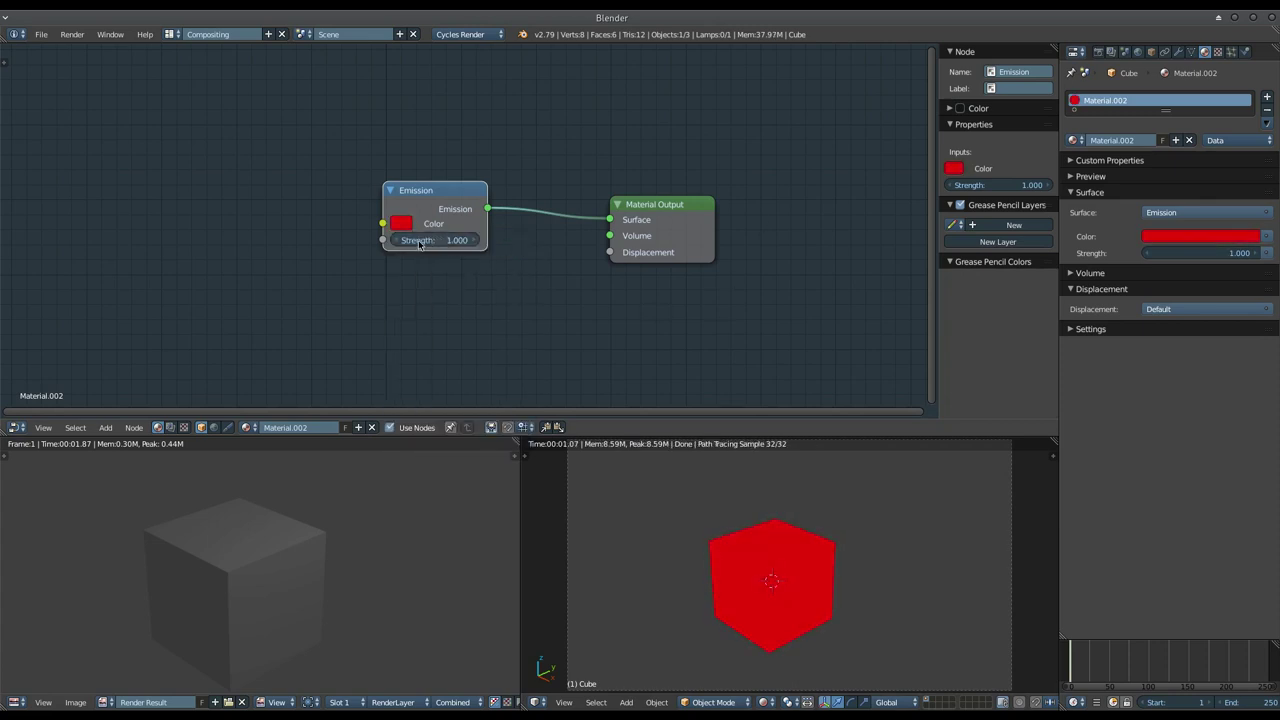
pyautogui.moveTo(447, 241); pyautogui.dragTo(814, 286)
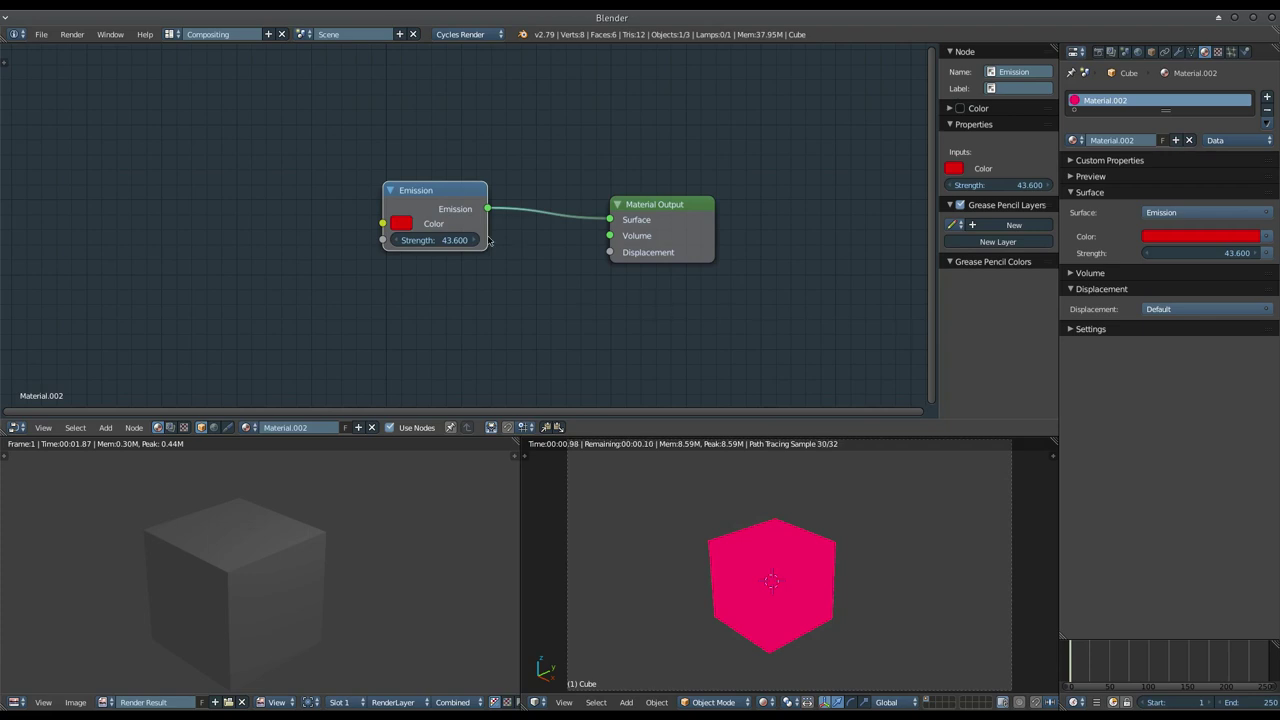
pyautogui.click(446, 241)
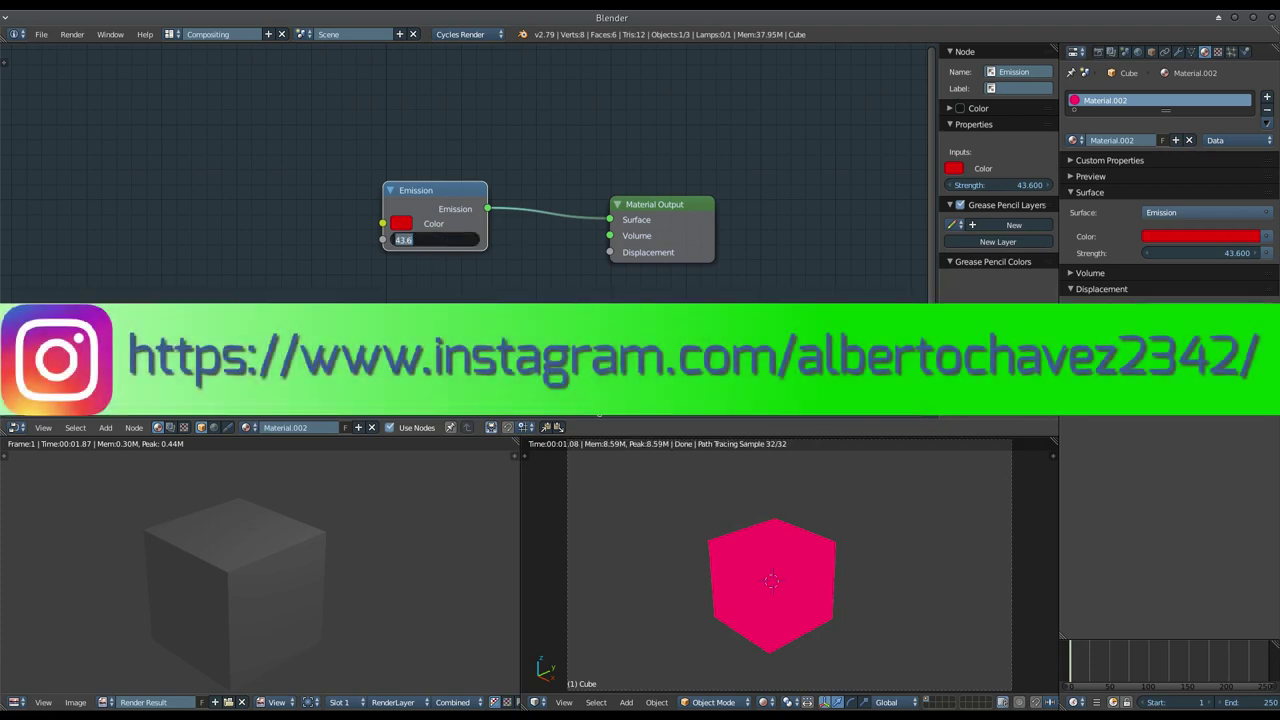
pyautogui.write('01')
pyautogui.press('Return')
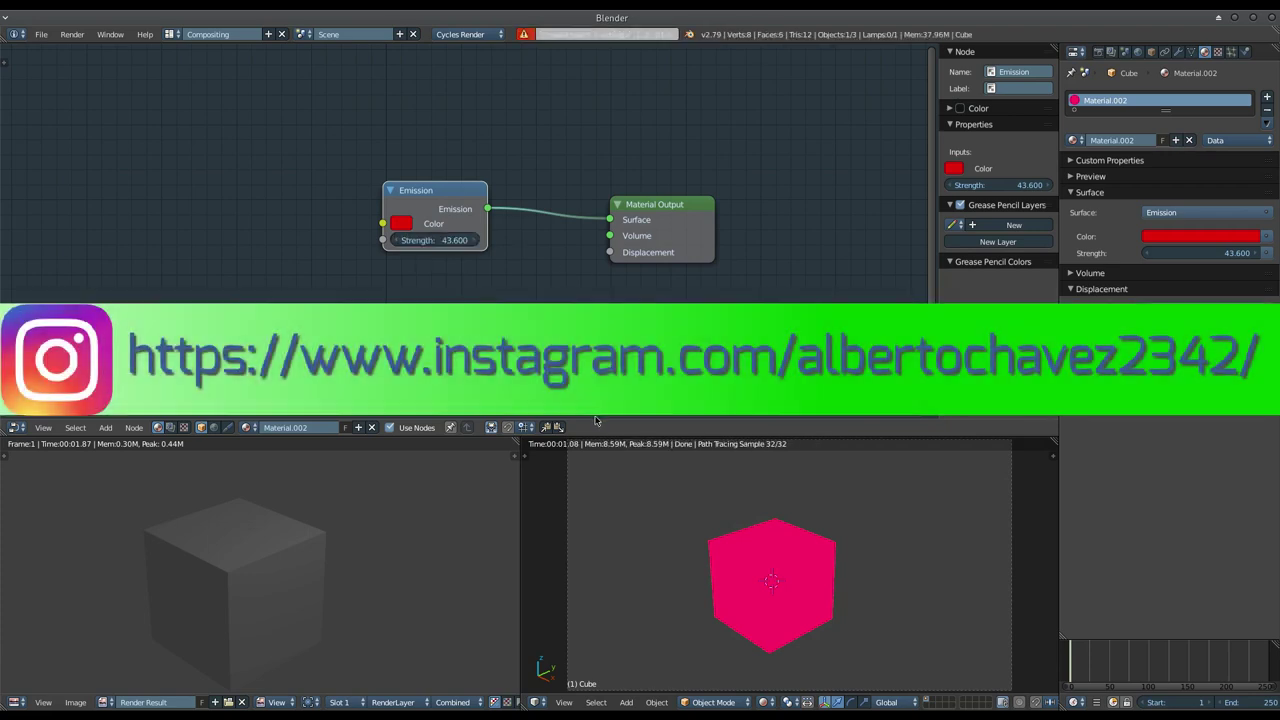
pyautogui.click(446, 241)
pyautogui.write('0.1')
pyautogui.press('Return')
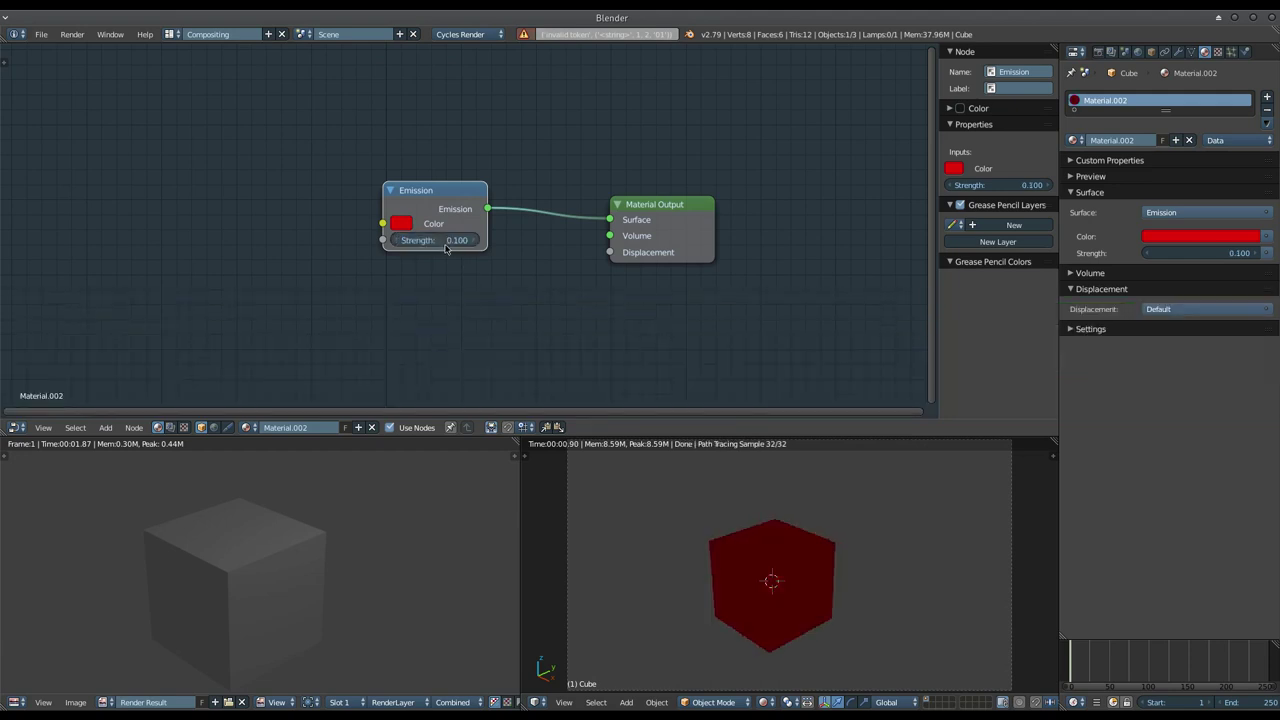
# Step the emission strength up from 0.1 to 1.600
pyautogui.moveTo(448, 249)
pyautogui.mouseDown()
pyautogui.moveTo(420, 249)
pyautogui.moveTo(440, 247)
pyautogui.mouseUp()
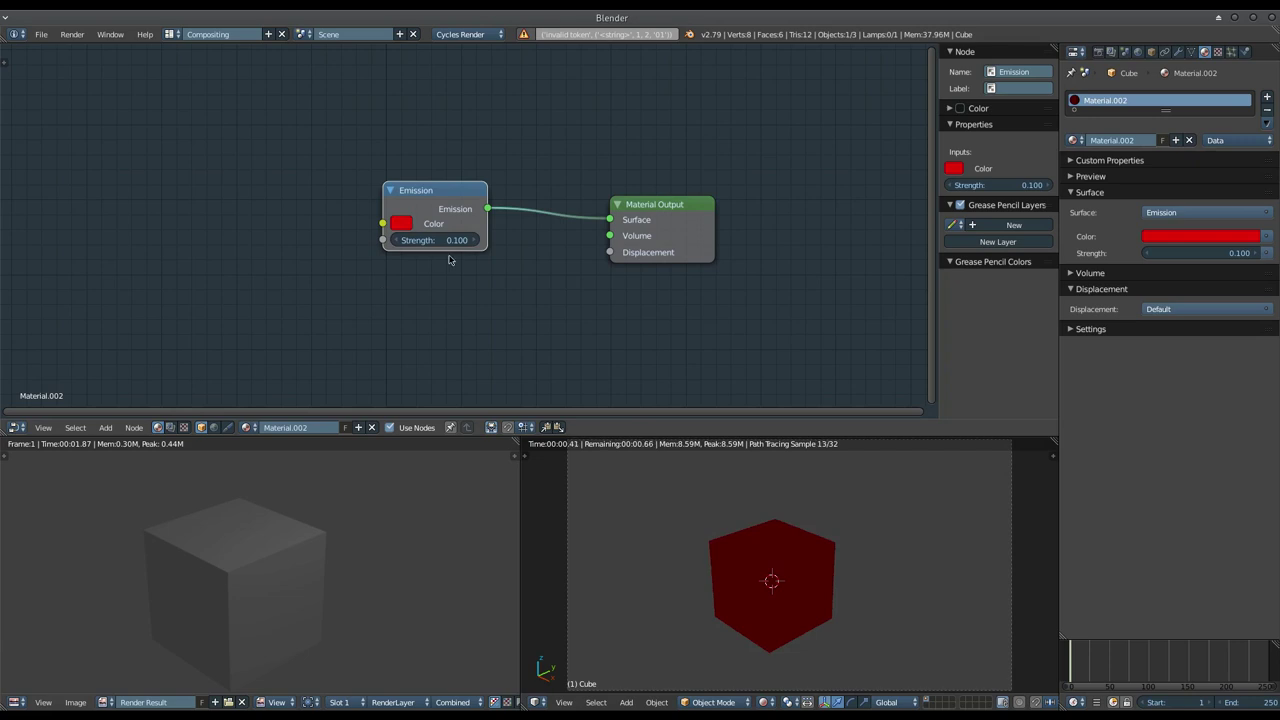
pyautogui.click(390, 240)
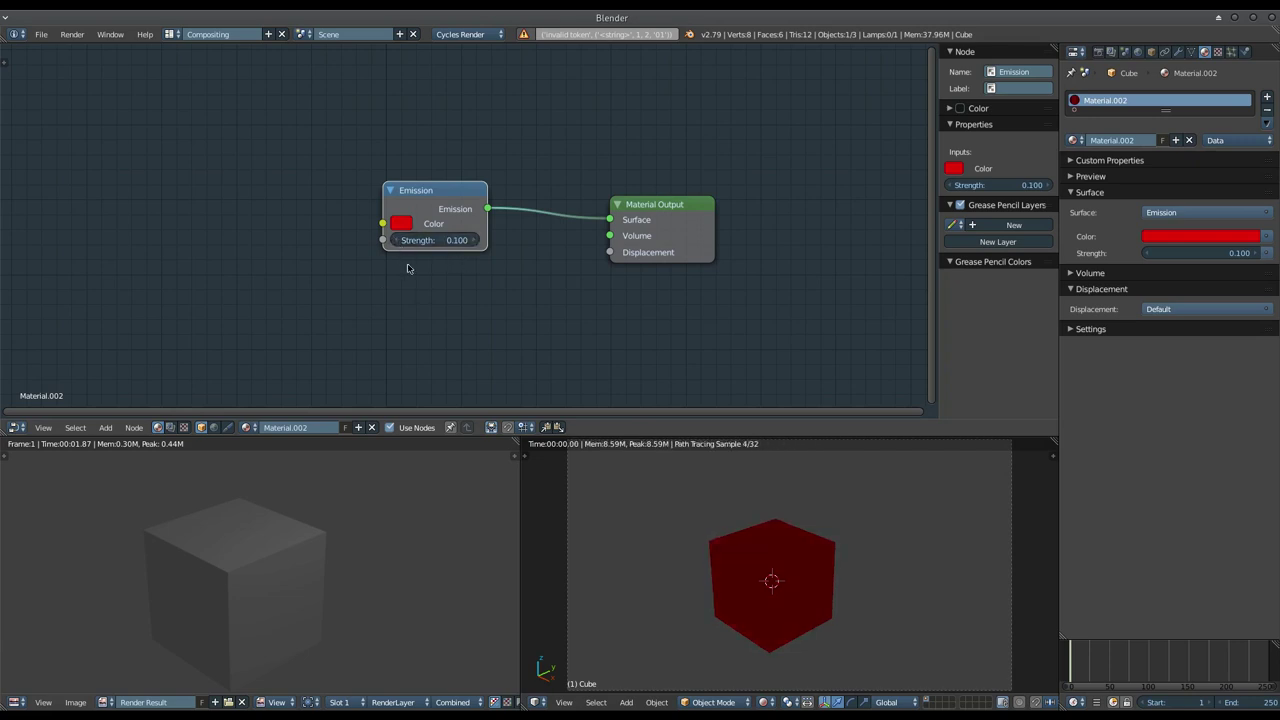
pyautogui.click(475, 241)
pyautogui.click(475, 241)
pyautogui.click(474, 241)
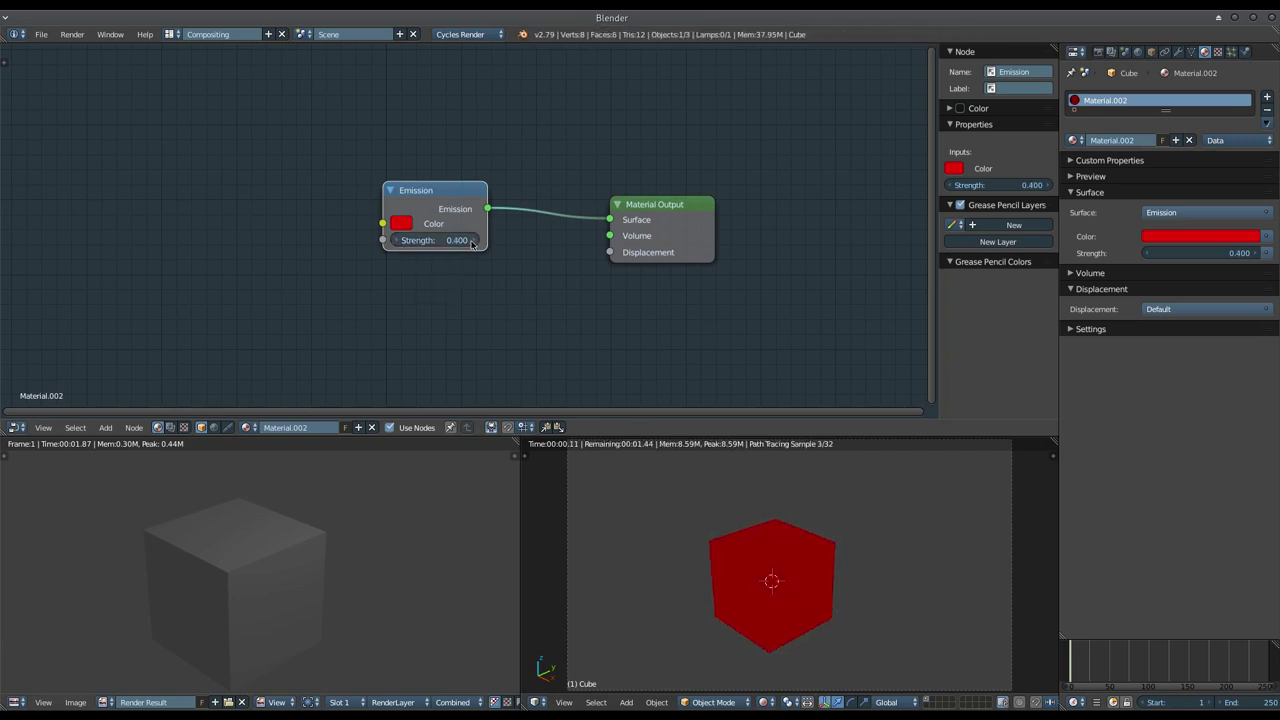
pyautogui.click(474, 241)
pyautogui.click(474, 241)
pyautogui.click(474, 241)
pyautogui.click(474, 241)
pyautogui.click(474, 241)
pyautogui.click(474, 241)
pyautogui.click(474, 241)
pyautogui.click(474, 241)
pyautogui.click(474, 241)
pyautogui.click(474, 241)
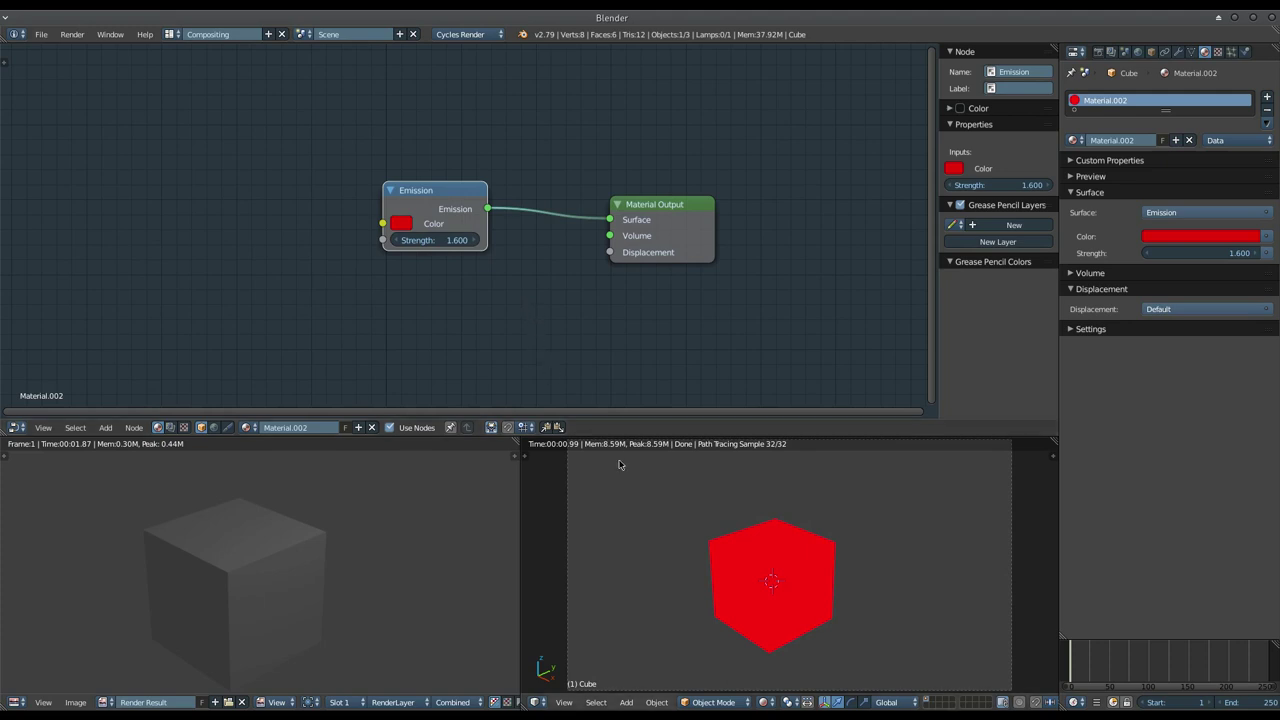
pyautogui.hotkey('shift', 'a')
# Scale up a ground plane under the cube and raise the cube's Emission Strength to 76.8
pyautogui.click(678, 193)
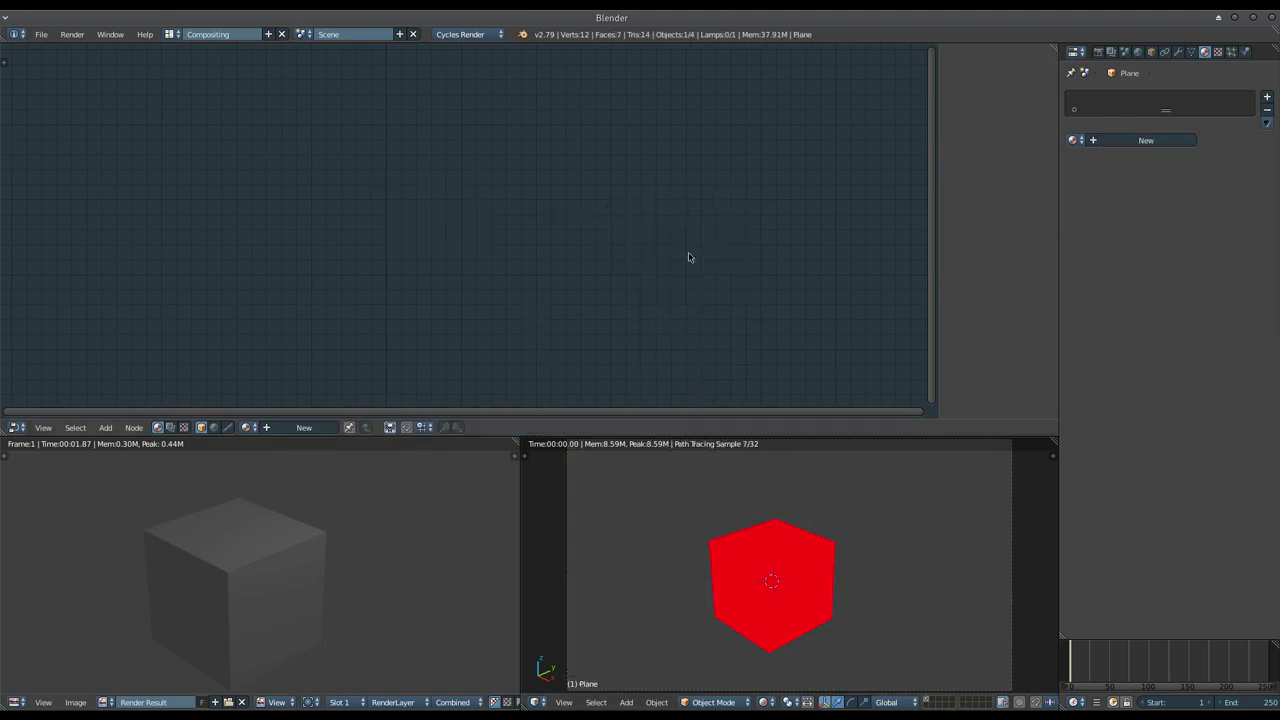
pyautogui.click(936, 542)
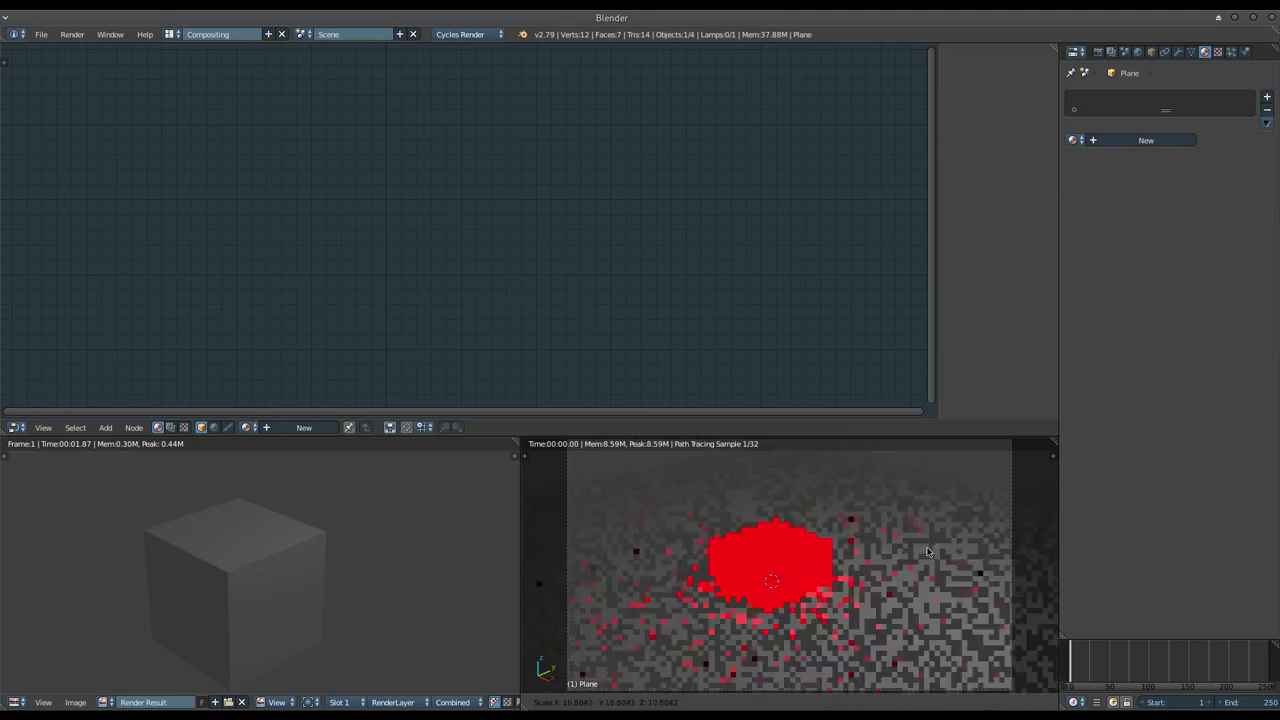
pyautogui.rightClick(758, 562)
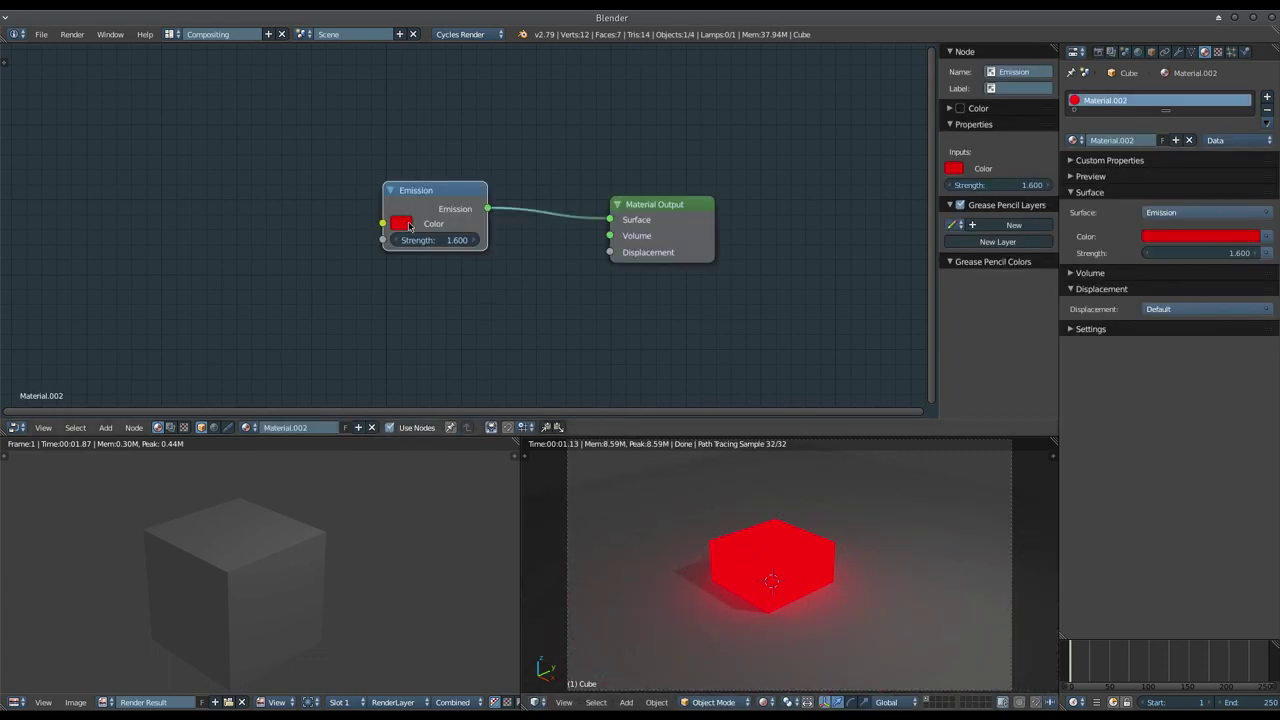
pyautogui.moveTo(412, 240); pyautogui.dragTo(758, 503)
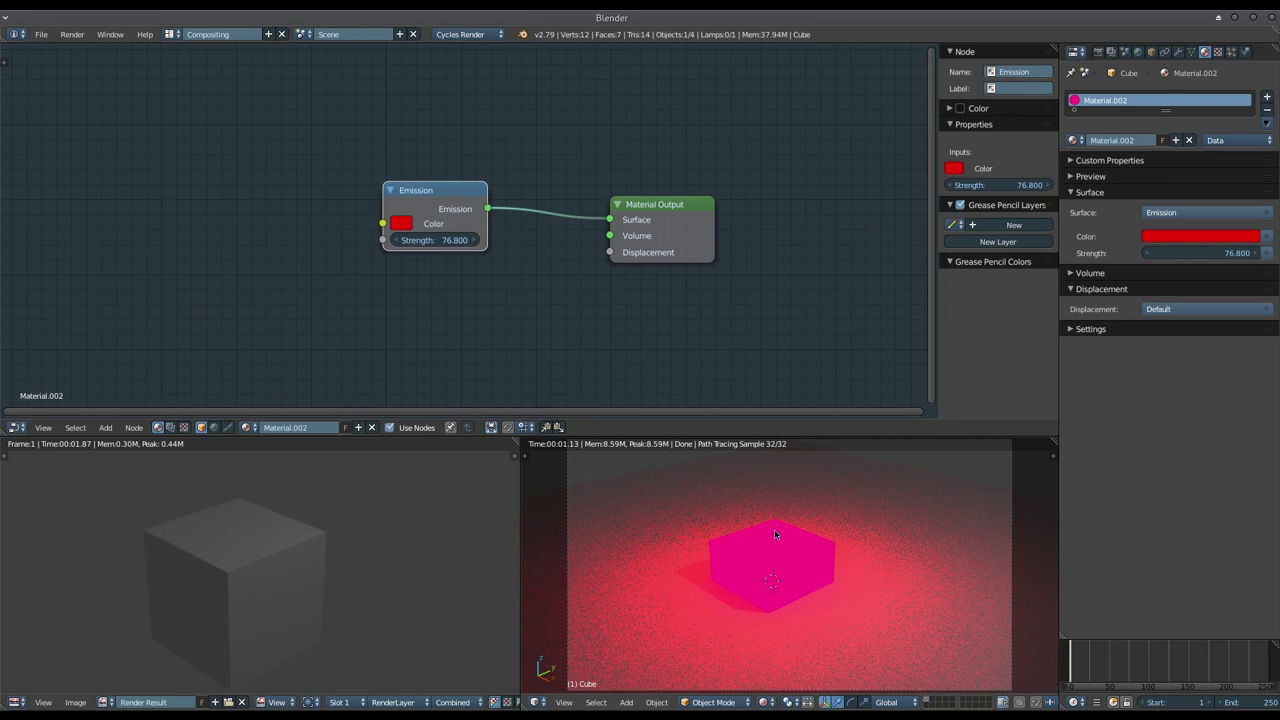
pyautogui.moveTo(445, 187); pyautogui.dragTo(440, 194)
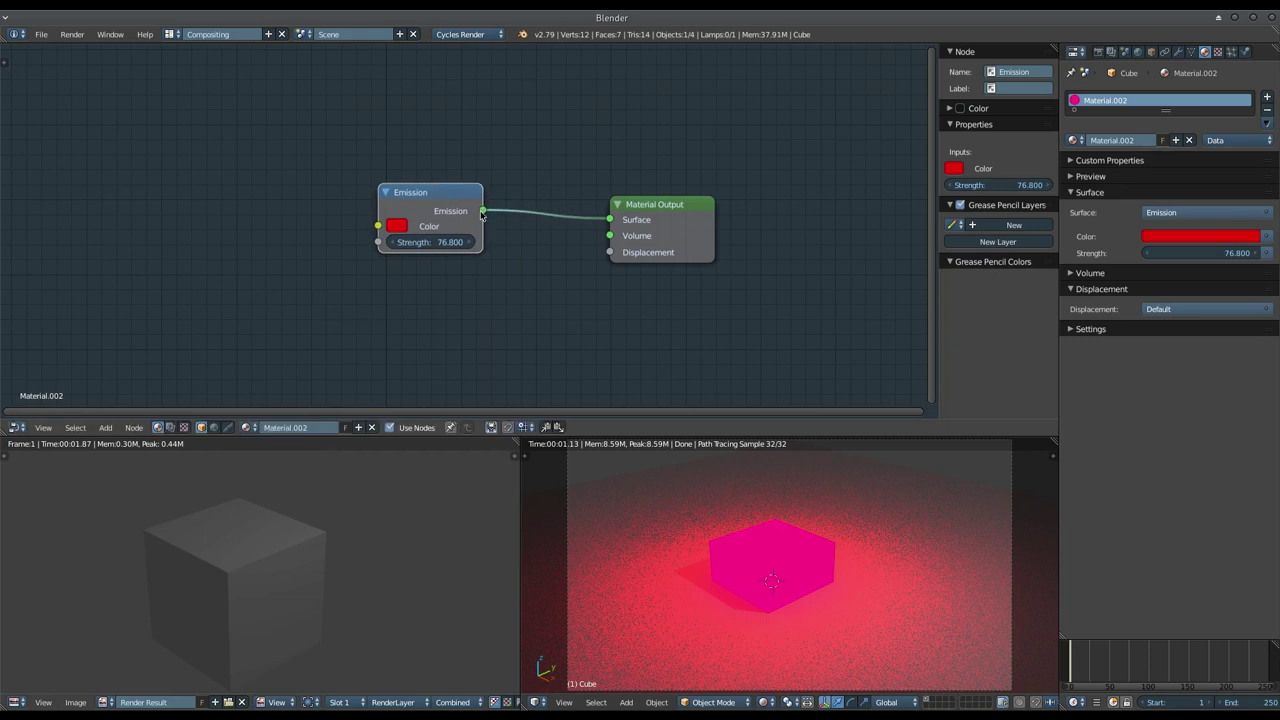
# Wire Emission into Volume and Displacement, then strip all links from the Material Output's Surface, Volume and Displacement sockets
pyautogui.moveTo(483, 211); pyautogui.dragTo(610, 236)
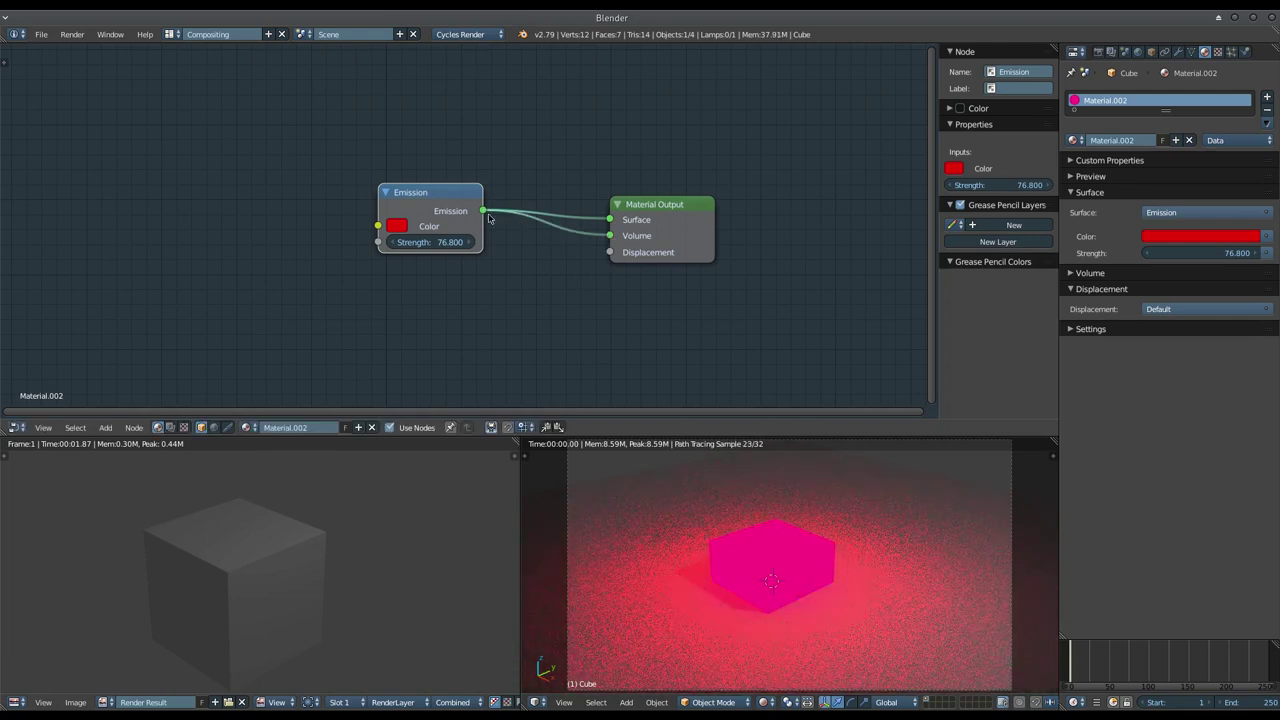
pyautogui.moveTo(483, 211); pyautogui.dragTo(610, 252)
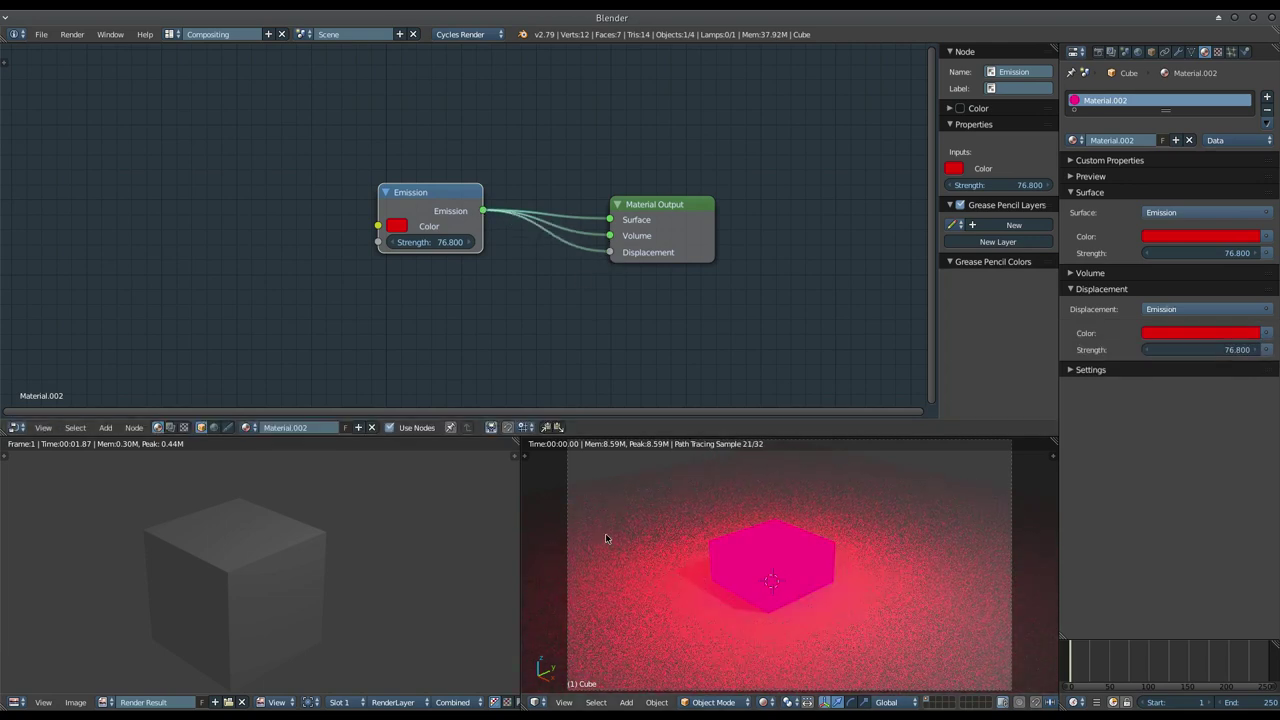
pyautogui.moveTo(598, 212); pyautogui.dragTo(589, 221)
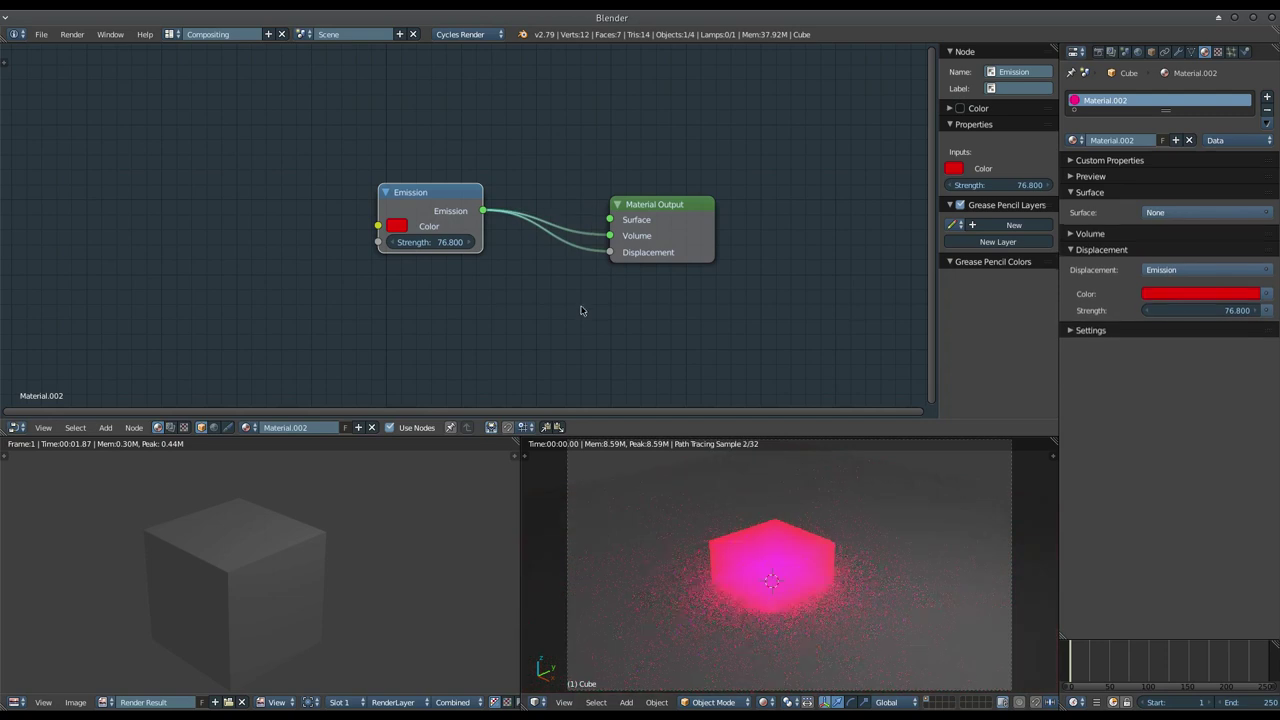
pyautogui.keyDown('ctrl'); pyautogui.moveTo(593, 213); pyautogui.dragTo(551, 449, button='right'); pyautogui.keyUp('ctrl')
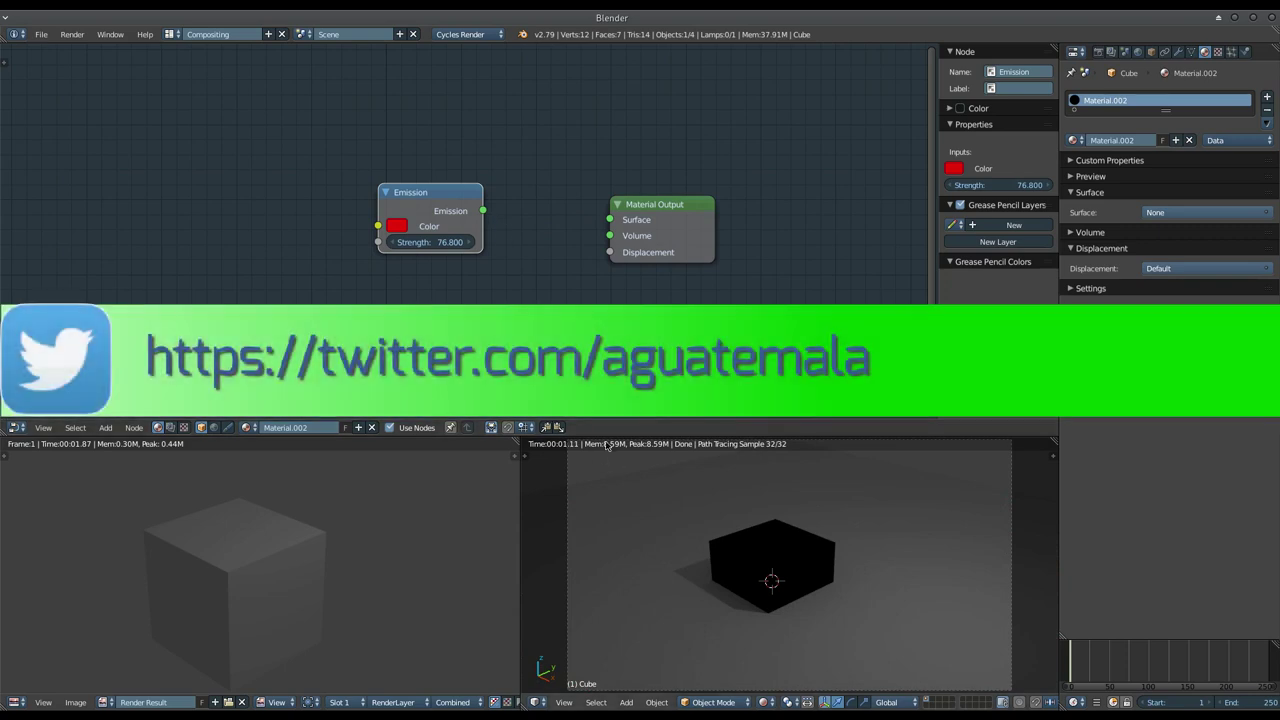
pyautogui.moveTo(378, 226); pyautogui.dragTo(345, 196)
pyautogui.moveTo(378, 242)
pyautogui.mouseDown()
pyautogui.moveTo(352, 260)
pyautogui.moveTo(316, 362)
pyautogui.mouseUp()
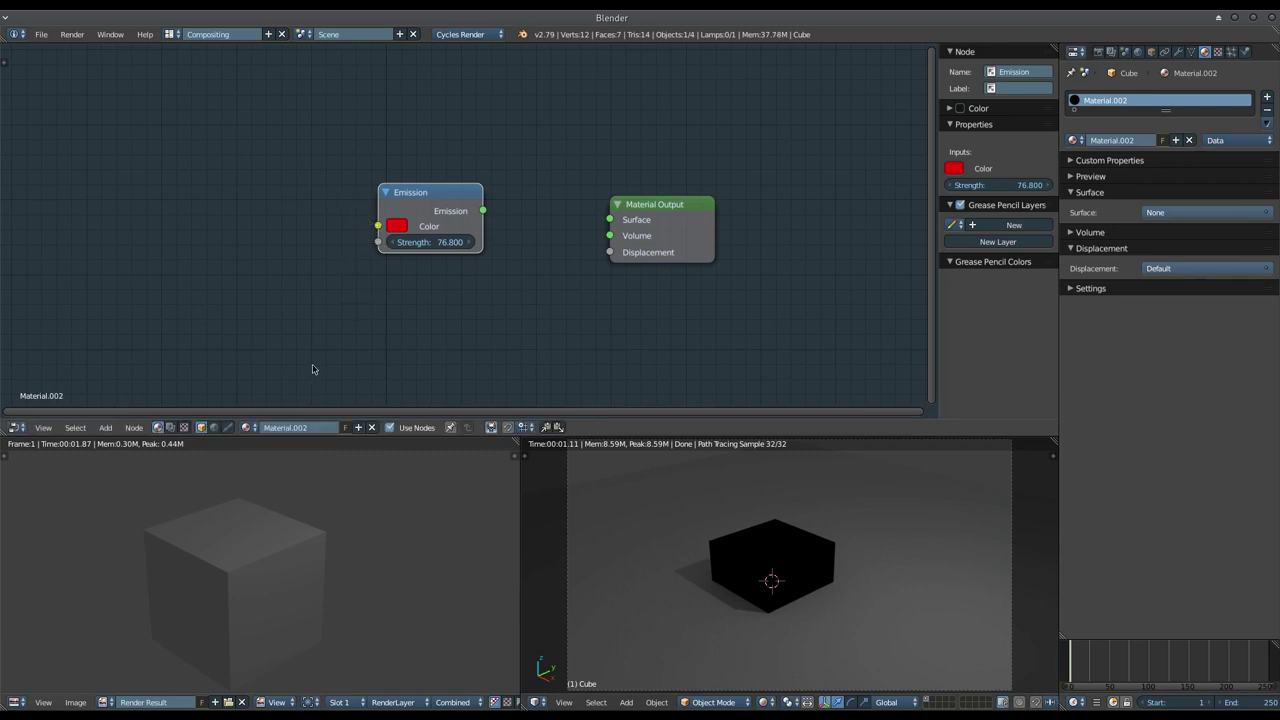